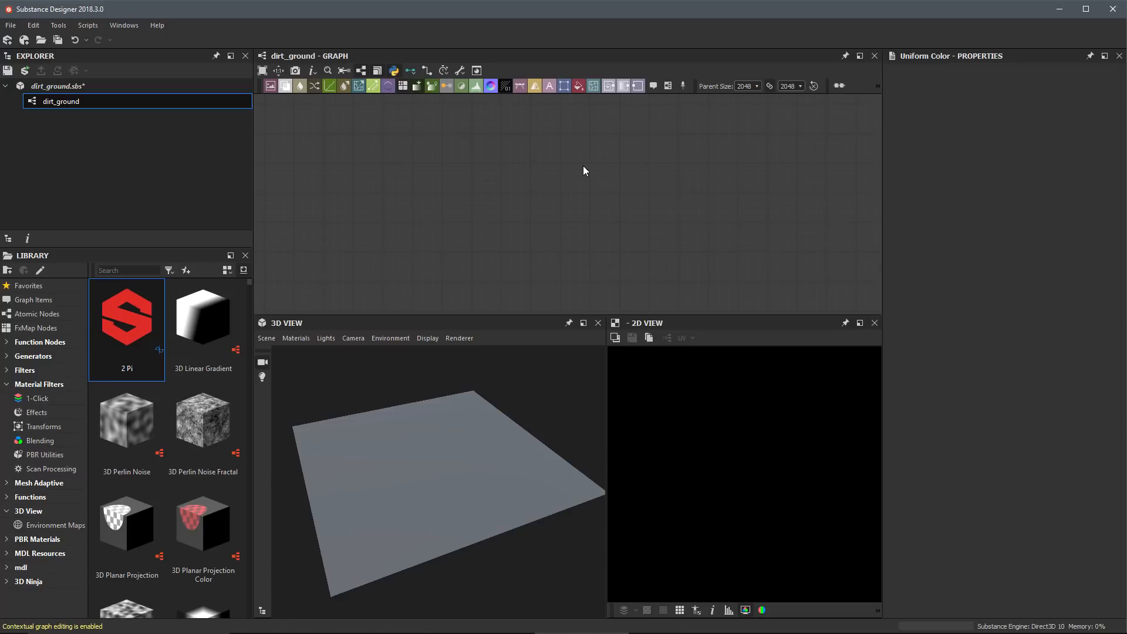
Step: Add a Base Material node to the empty graph and show its base color in the 2D view
key("space")
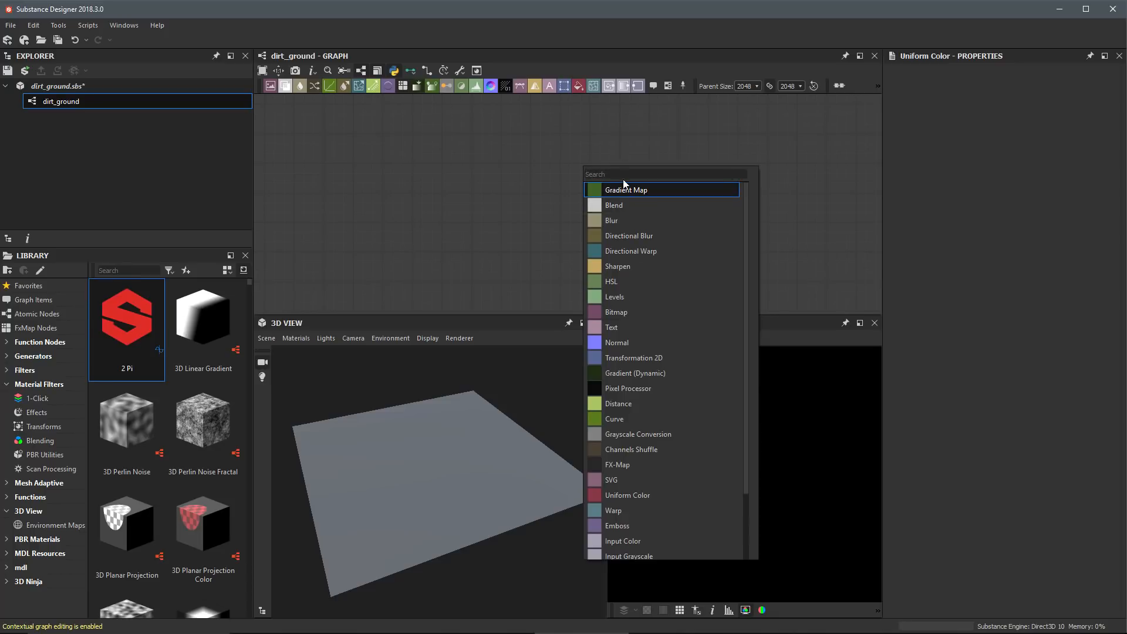
type("base")
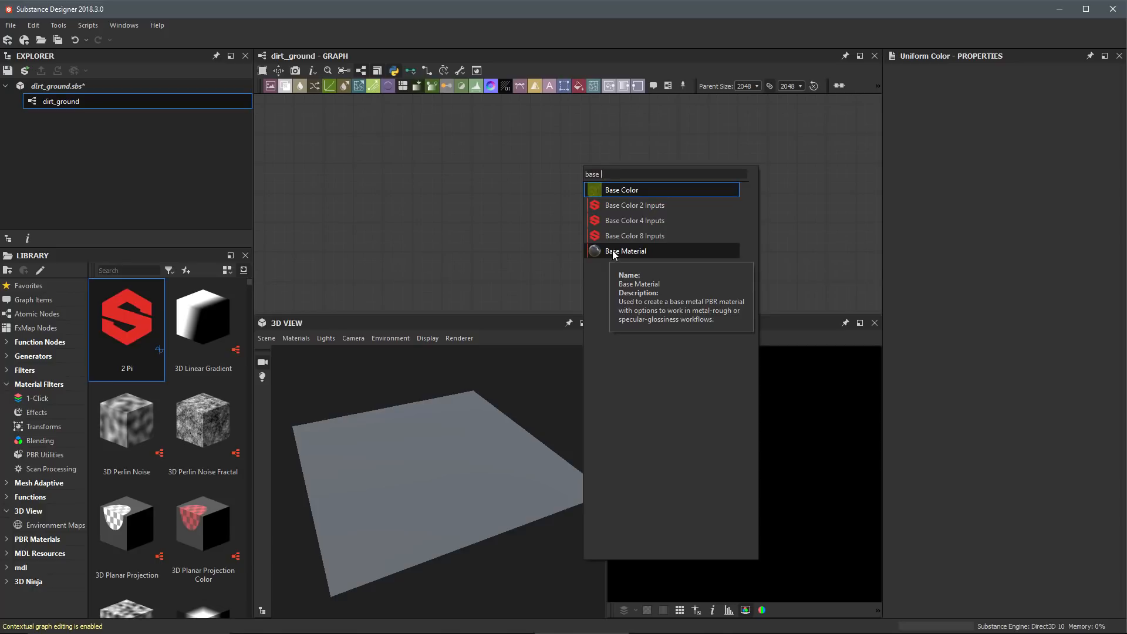
left_click(611, 252)
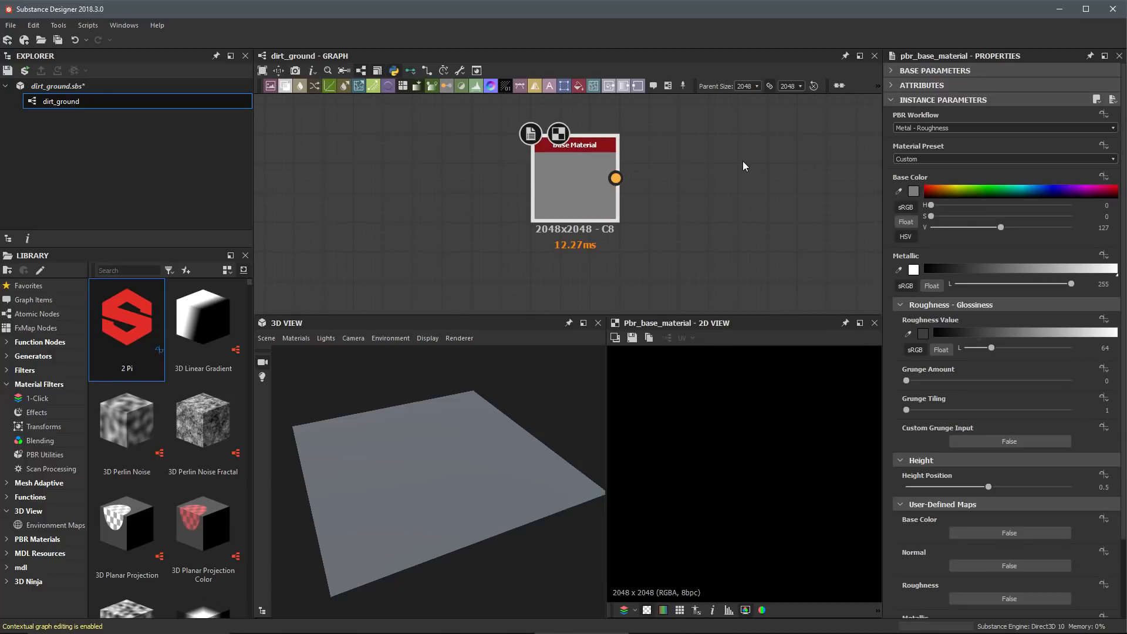
double_click(585, 177)
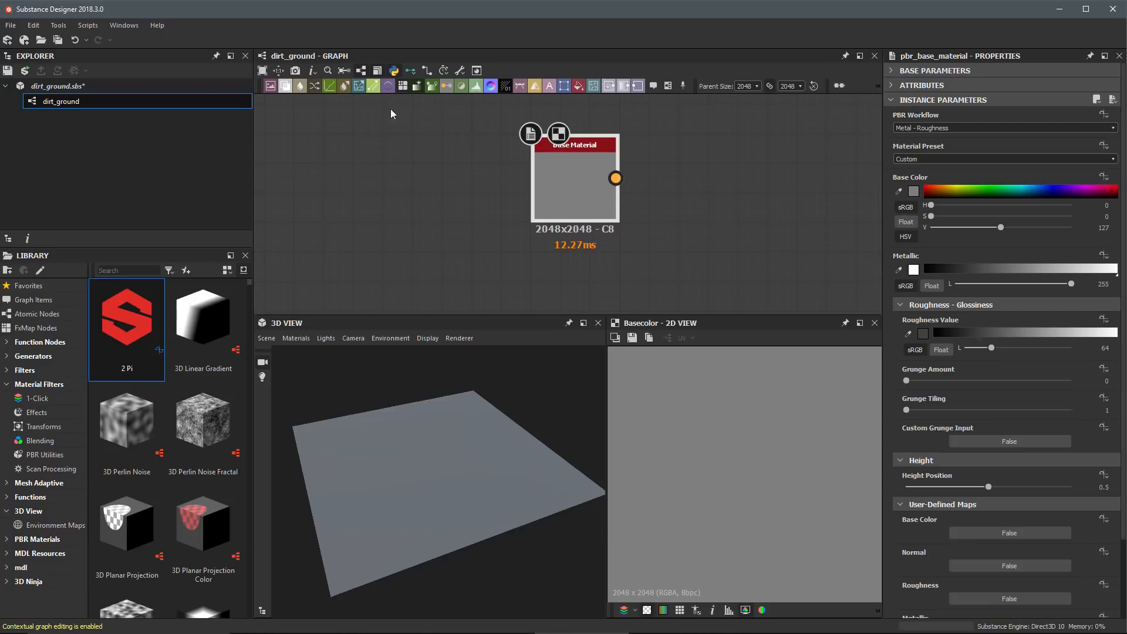
Step: Turn the display of node badges in the graph off and back on
left_click(313, 72)
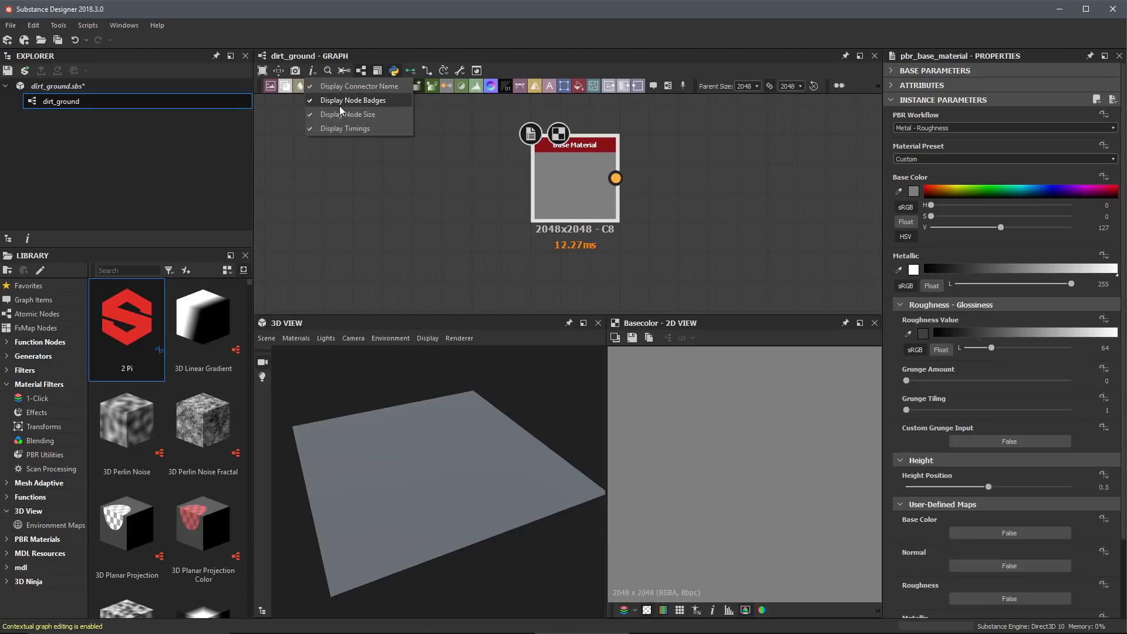
left_click(376, 101)
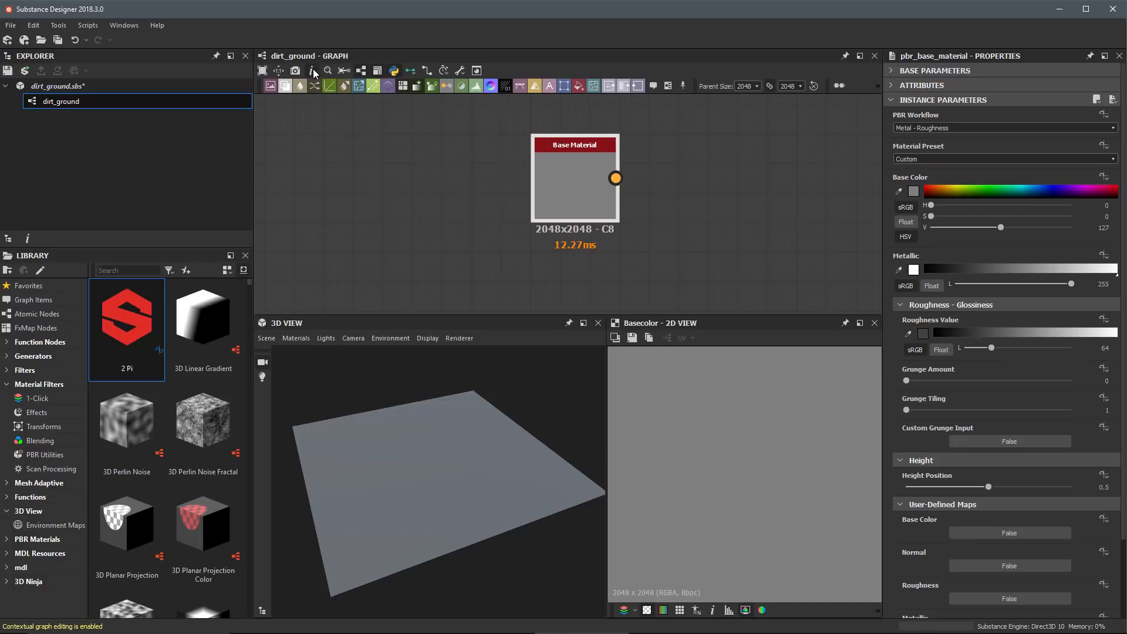
left_click(312, 70)
left_click(356, 101)
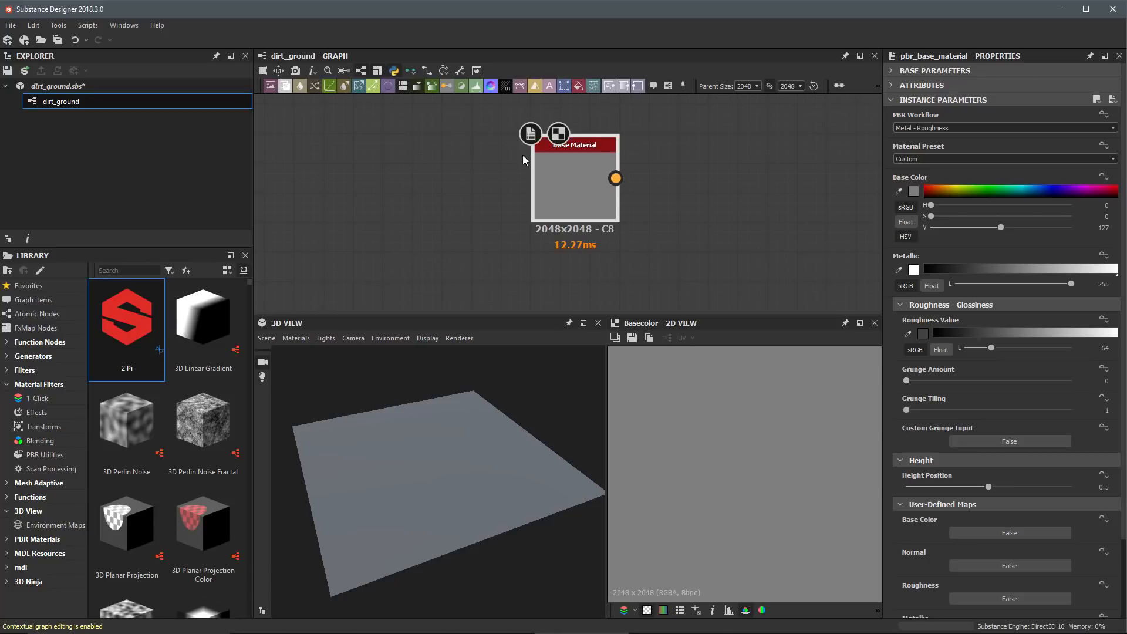
left_click(453, 206)
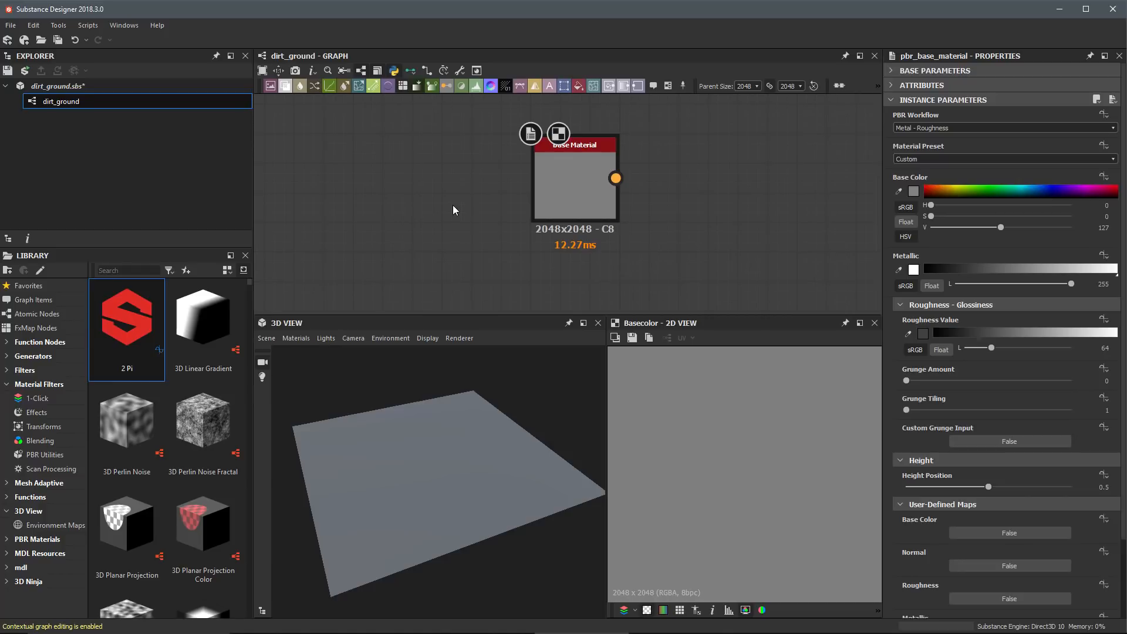
right_click(452, 206)
left_click(440, 167)
key("space")
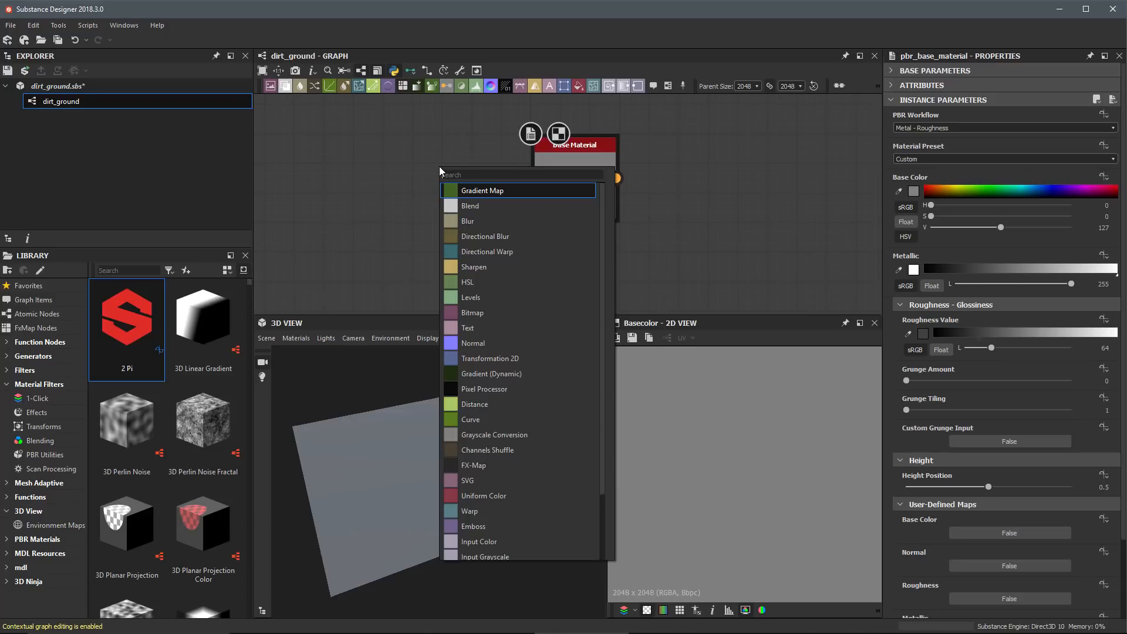
key("Escape")
key("space")
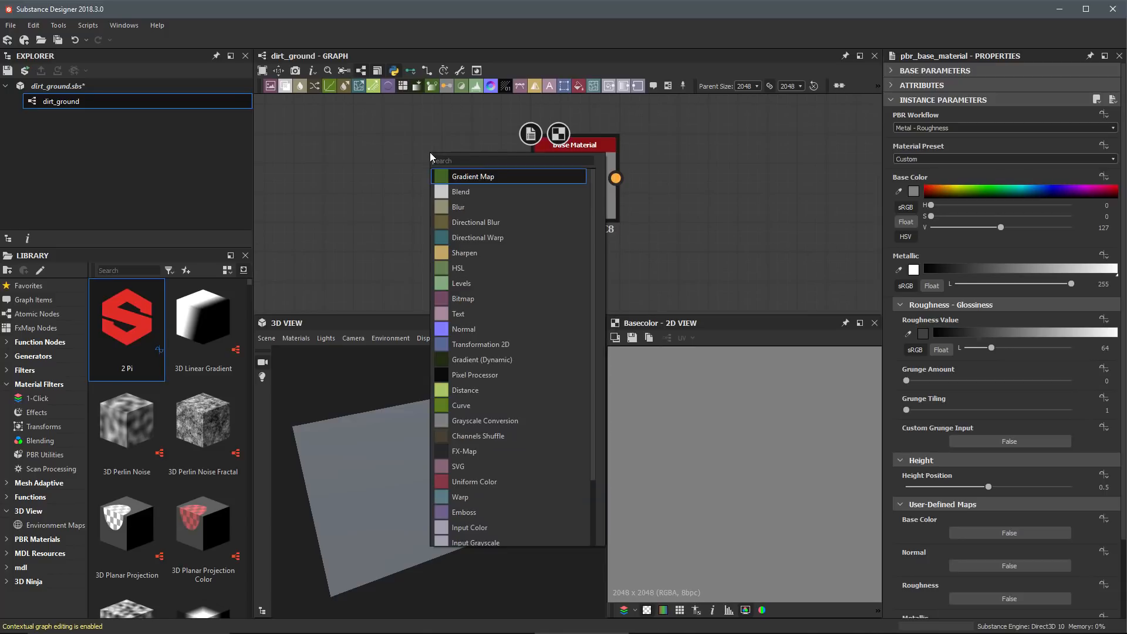
key("Escape")
key("space")
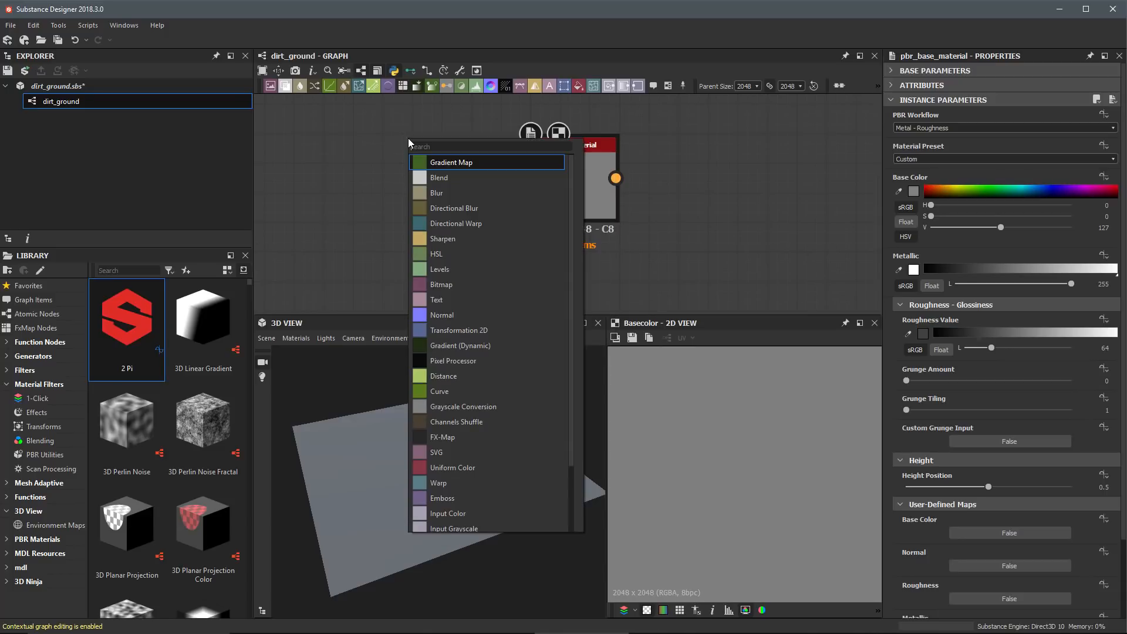
key("Escape")
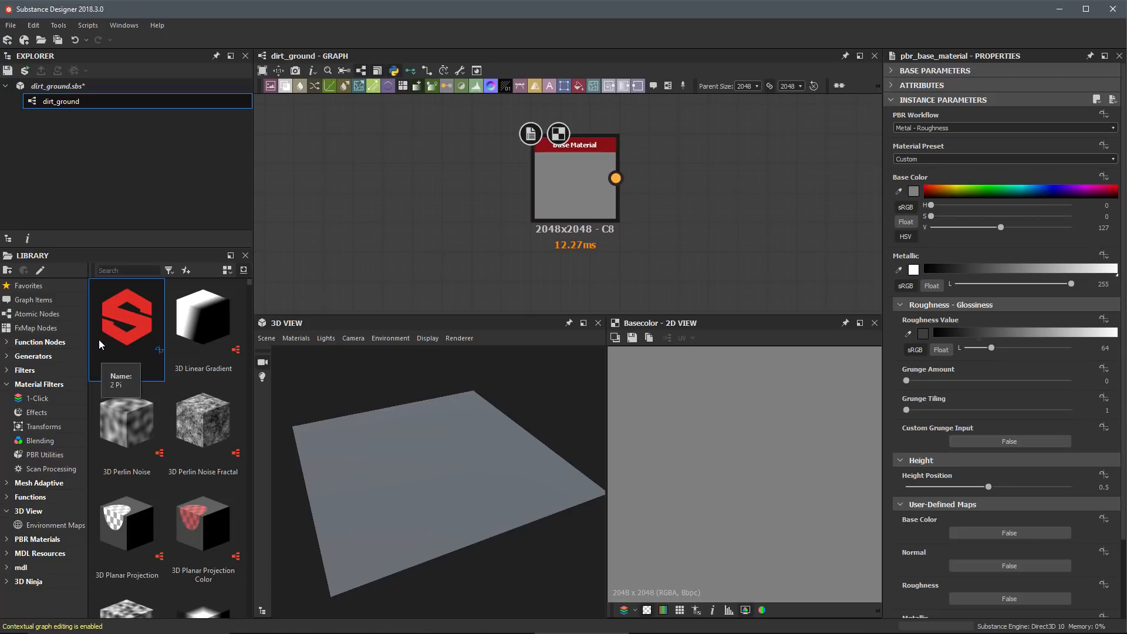
Step: Find Base Material in the library by searching for "base", add it beside the existing node, and show its base color in the 2D view
left_click(55, 383)
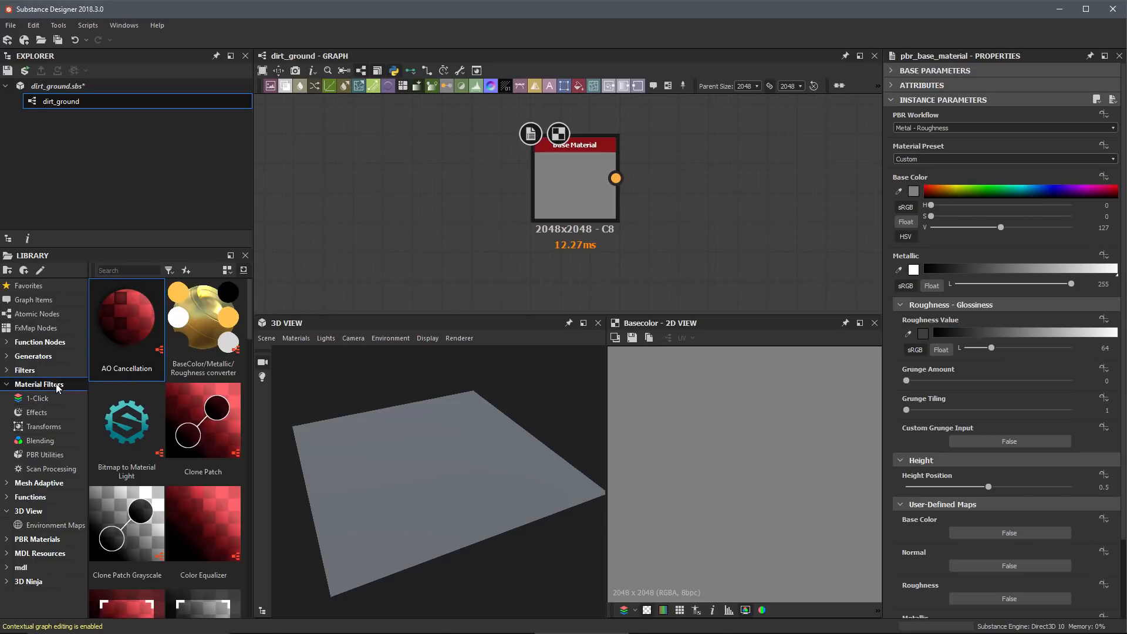
left_click(39, 456)
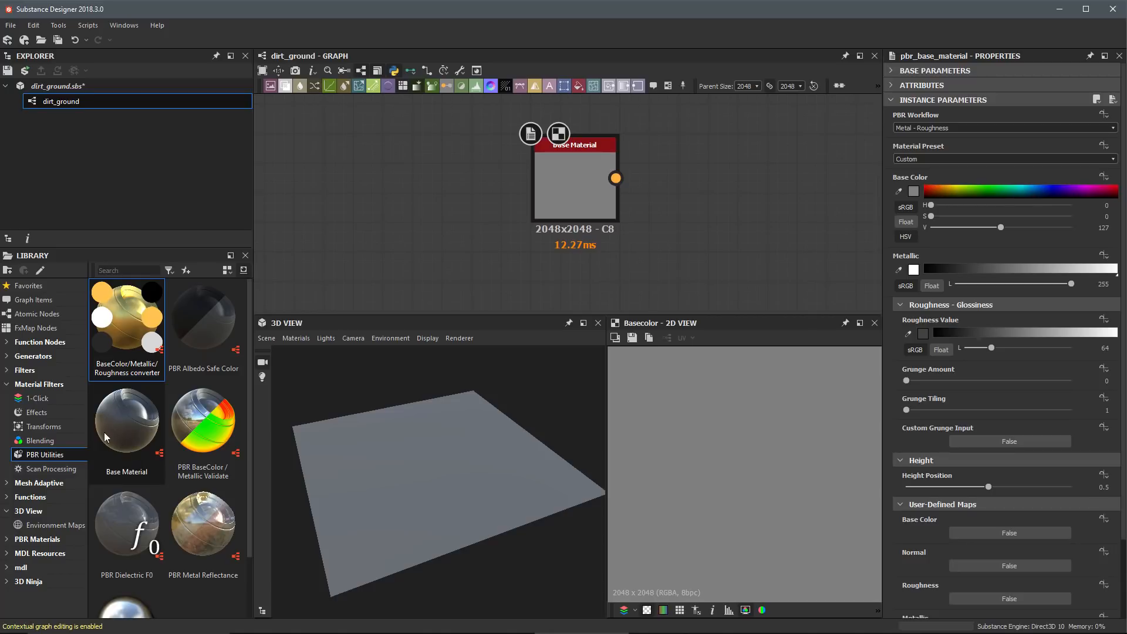
left_click(123, 270)
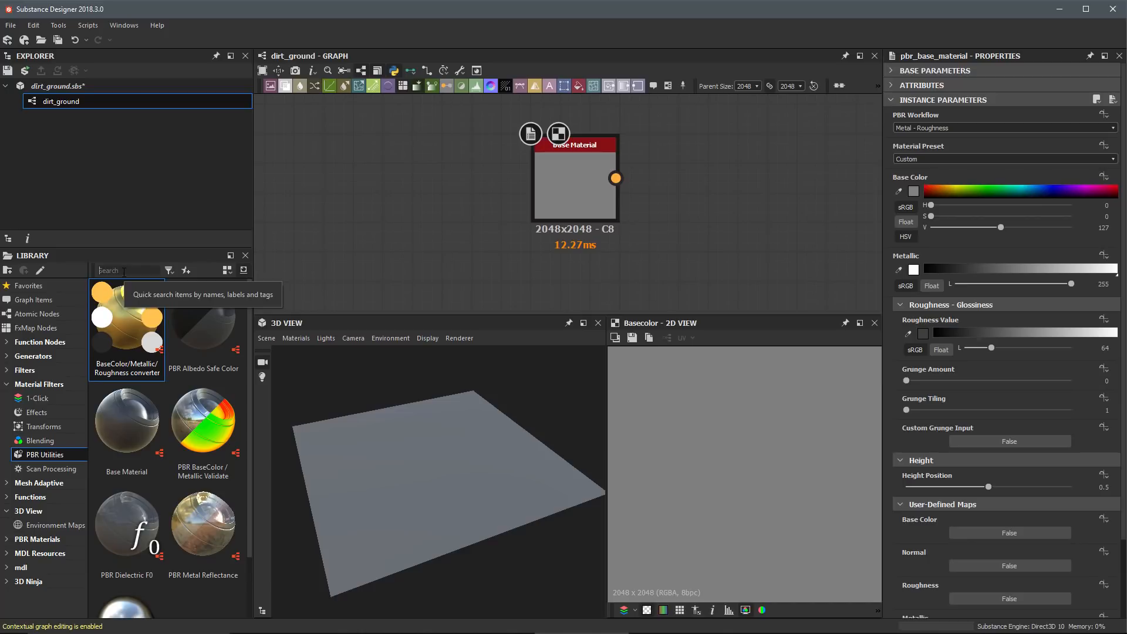
type("base")
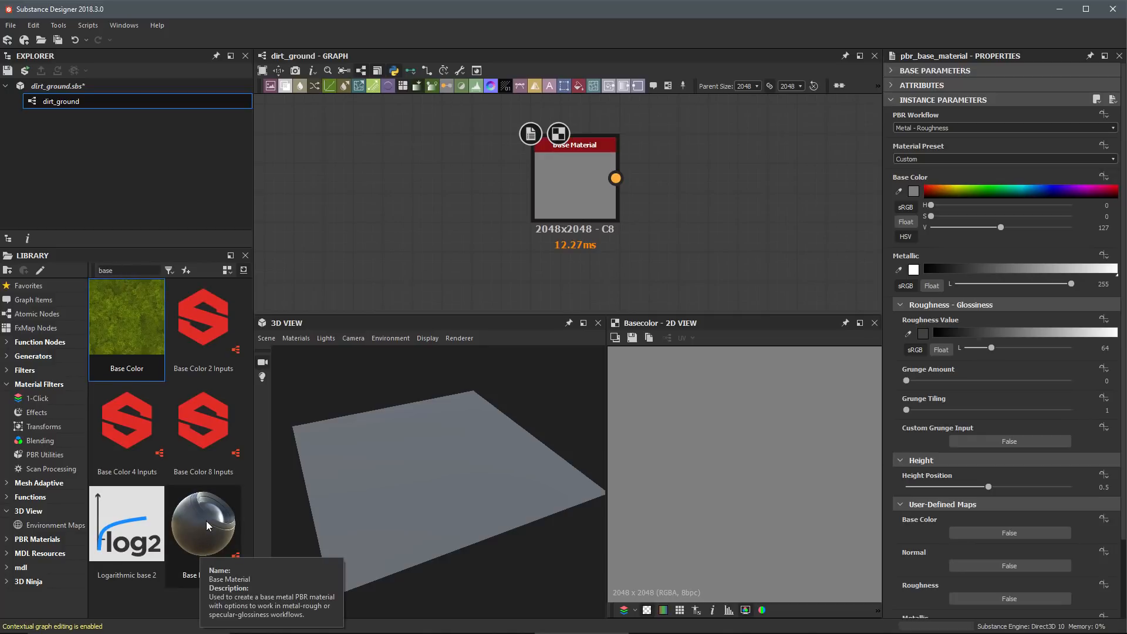
left_click_drag(206, 520, 455, 175)
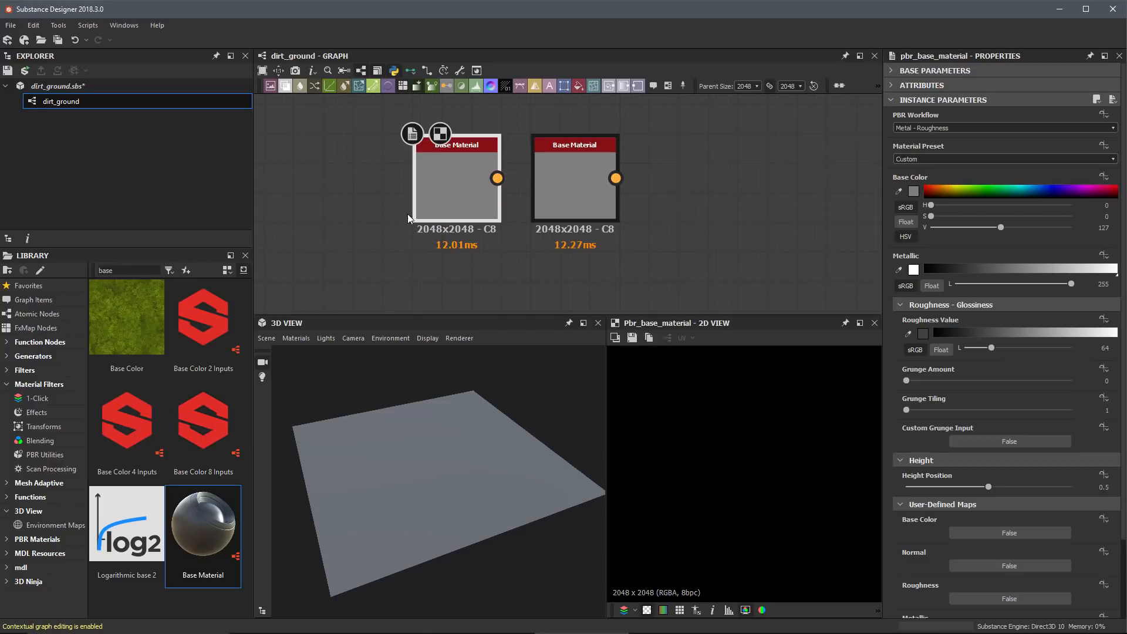
double_click(456, 175)
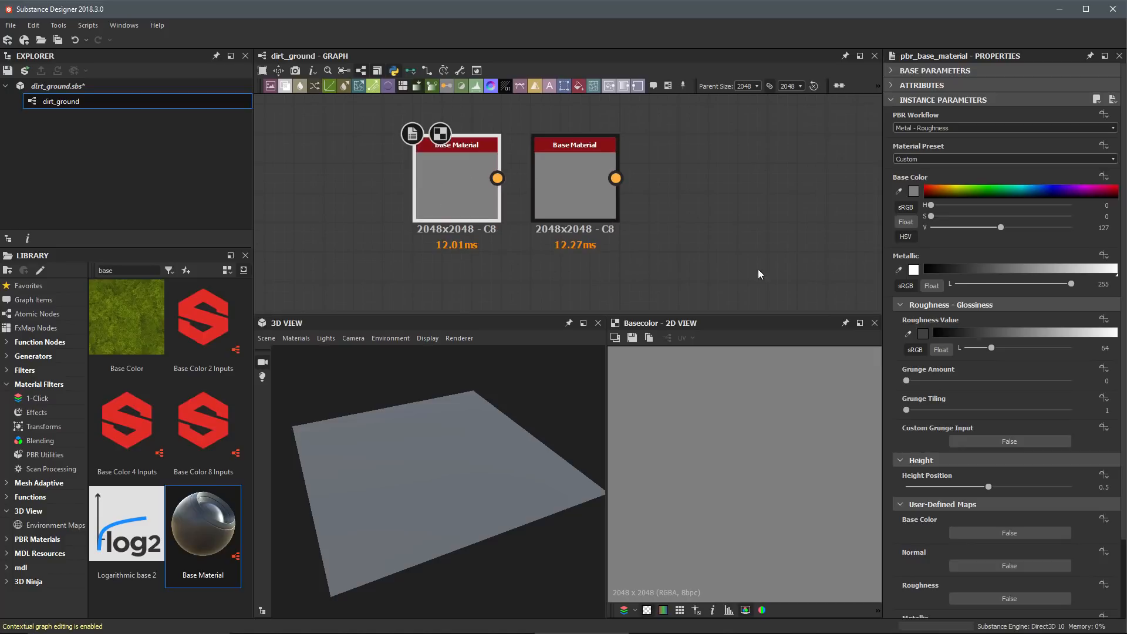
Step: Delete the original Base Material node on the right of the newly added one
left_click(575, 174)
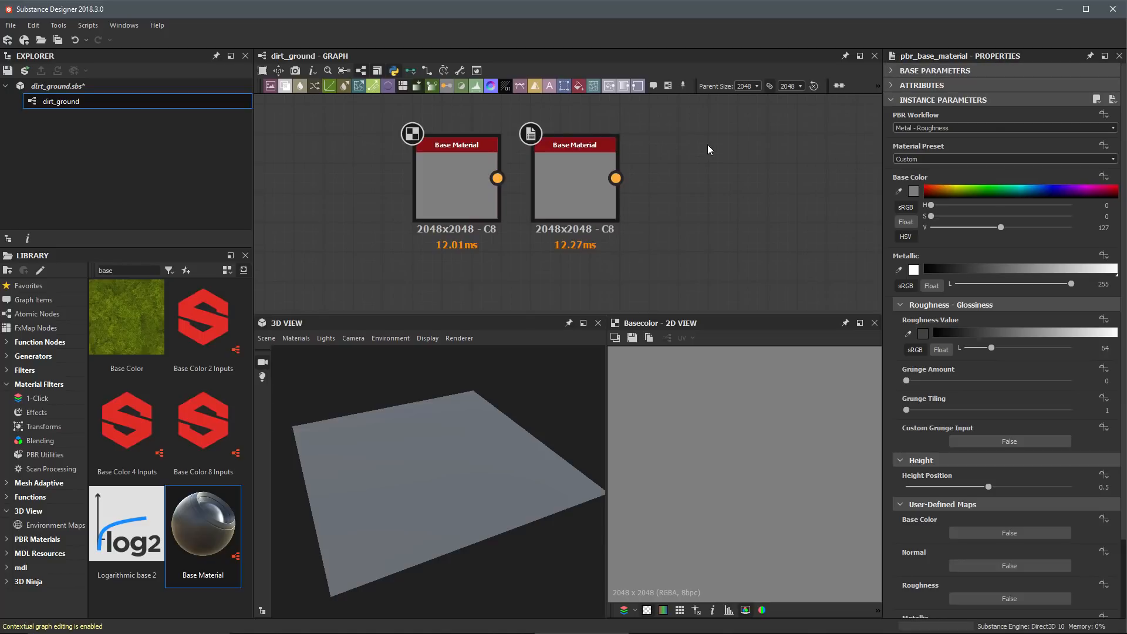
left_click(574, 182)
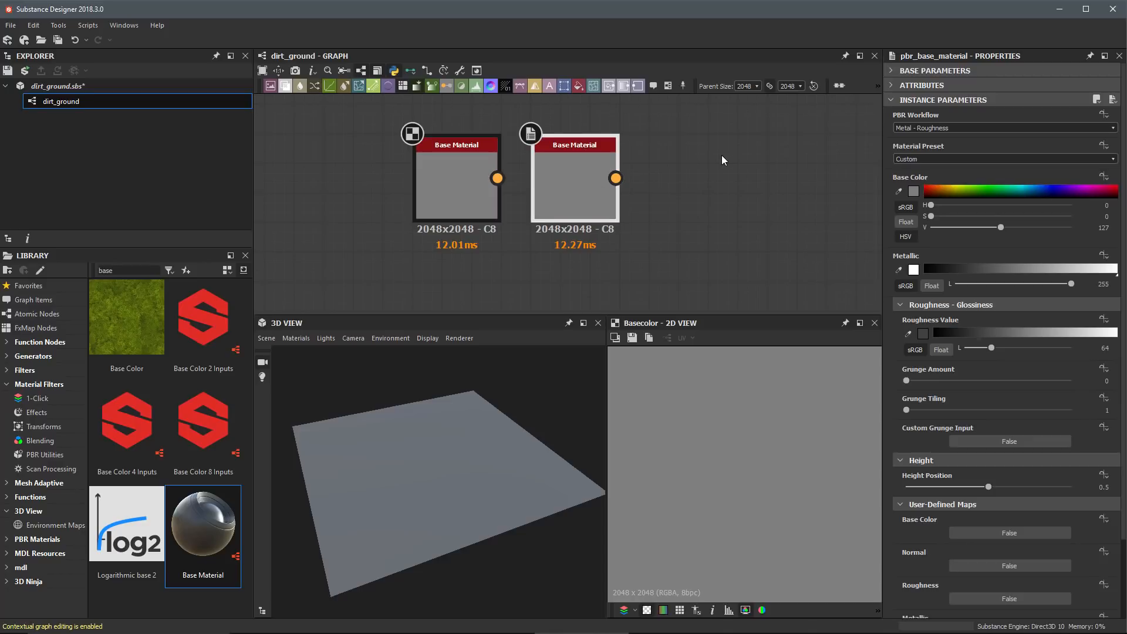
key("Delete")
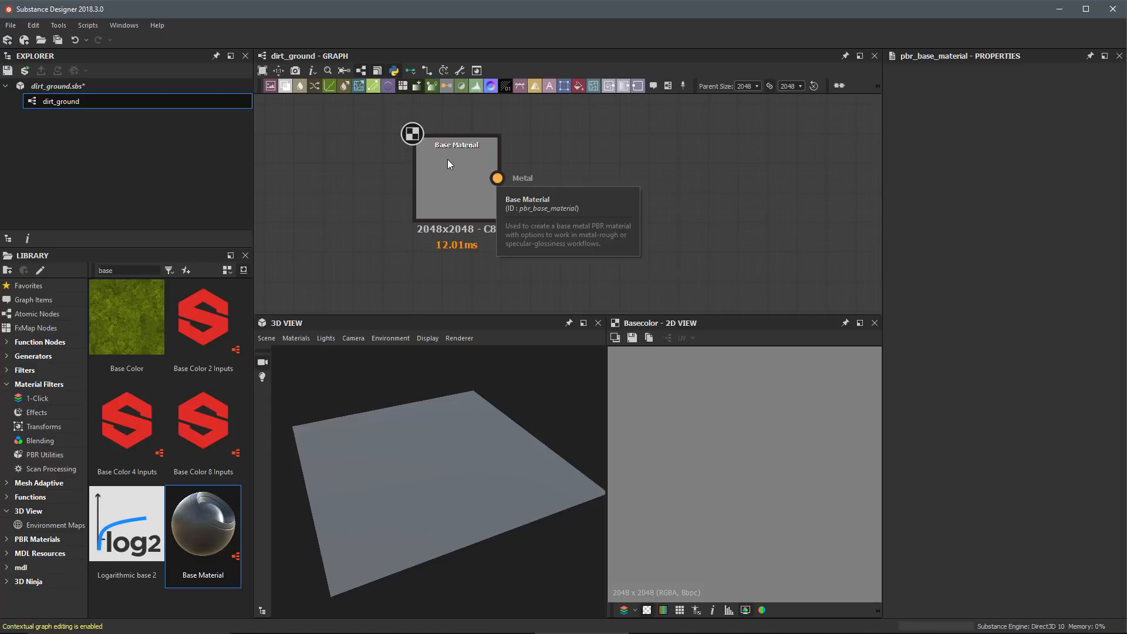
Step: Set the graph's link creation mode to Standard and preview the Base Material's Normal and Metallic outputs
left_click(424, 179)
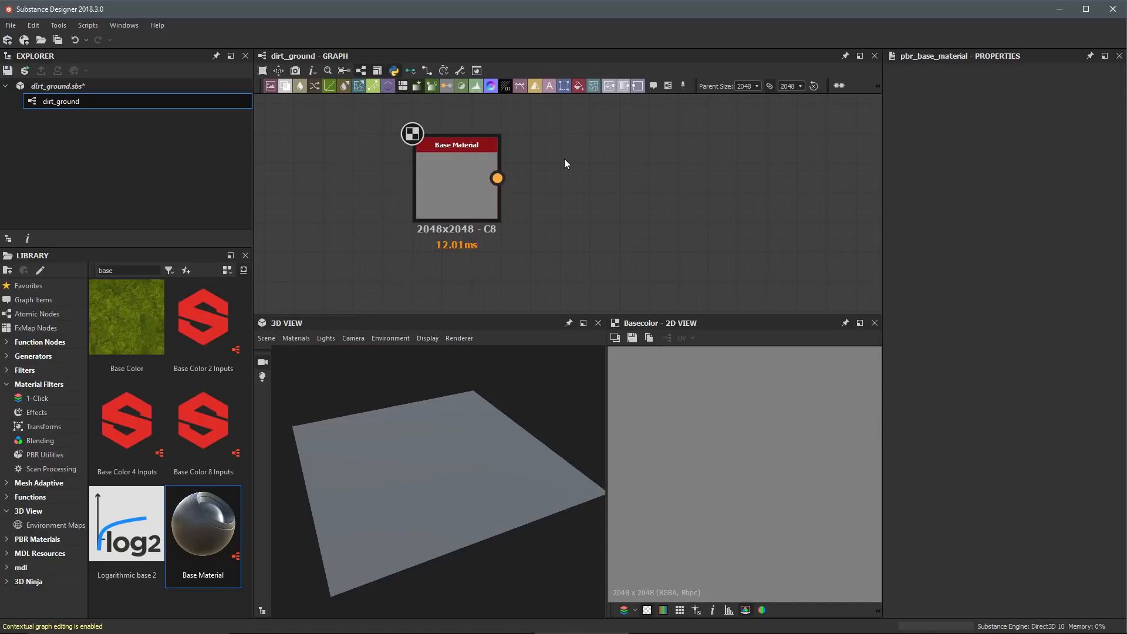
left_click(414, 70)
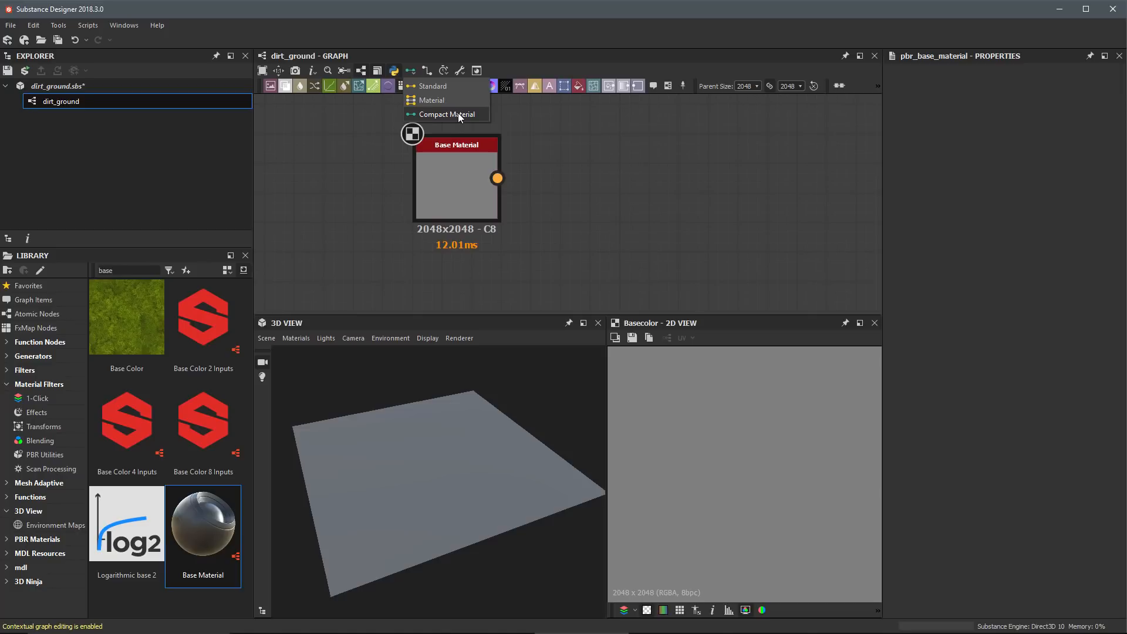
left_click(429, 87)
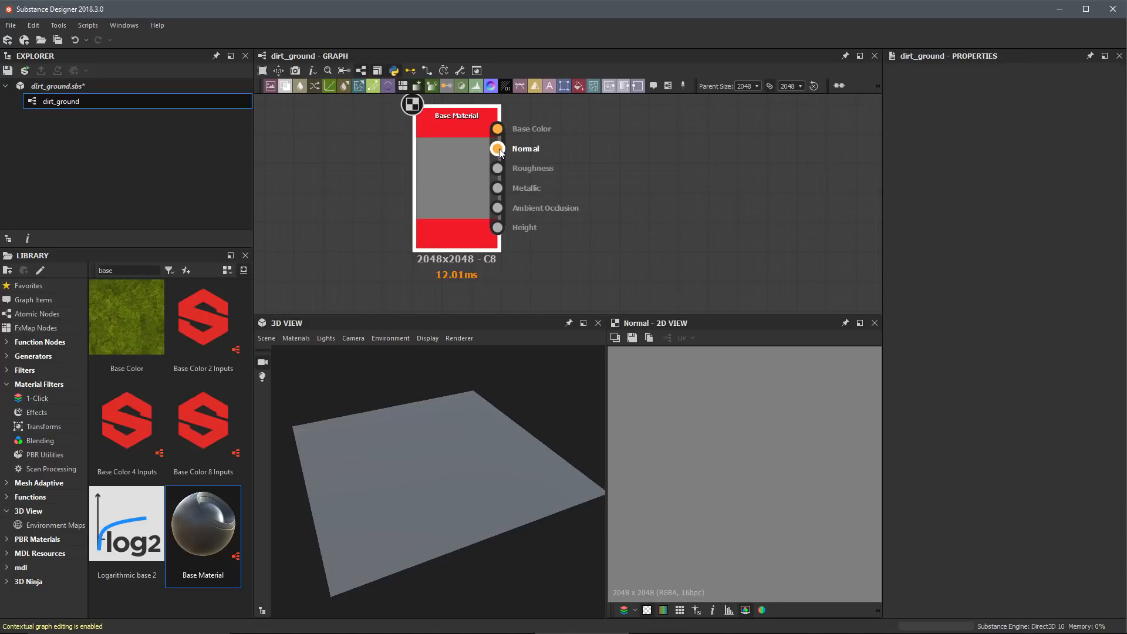
left_click(497, 148)
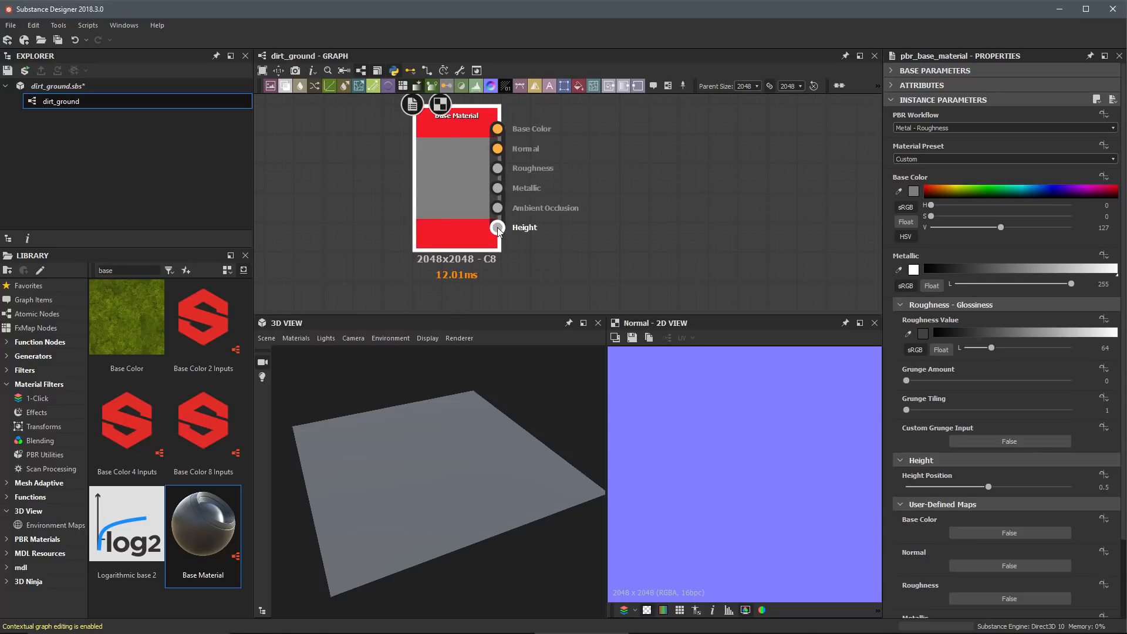
left_click(497, 188)
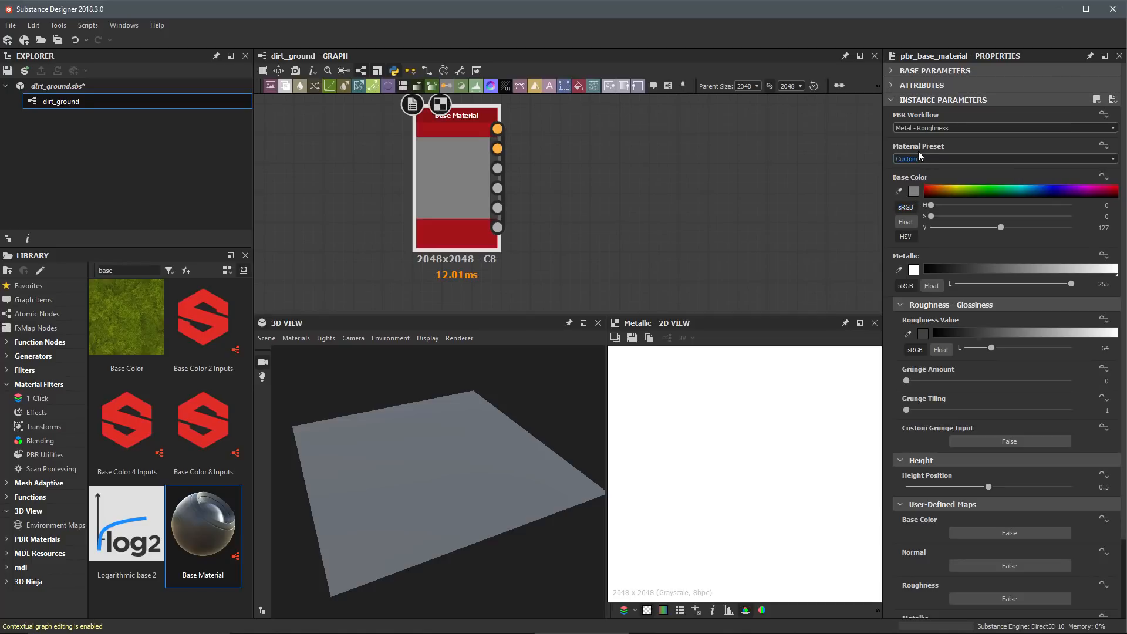
Step: Set the Base Material's material preset to Dielectric and its roughness value to 224
left_click(936, 161)
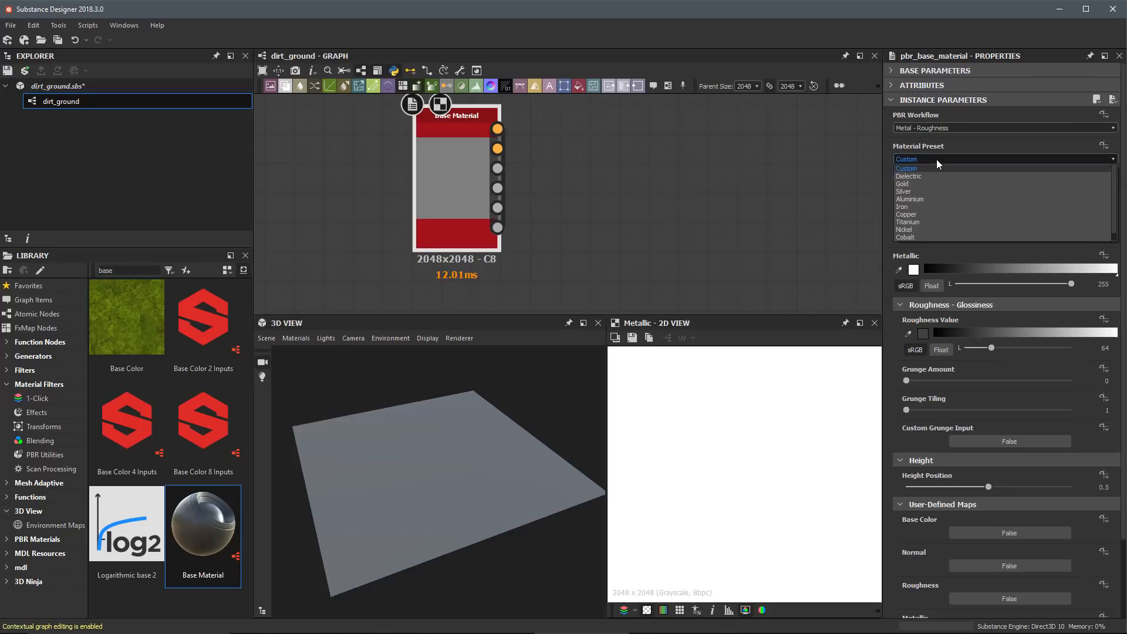
left_click(918, 175)
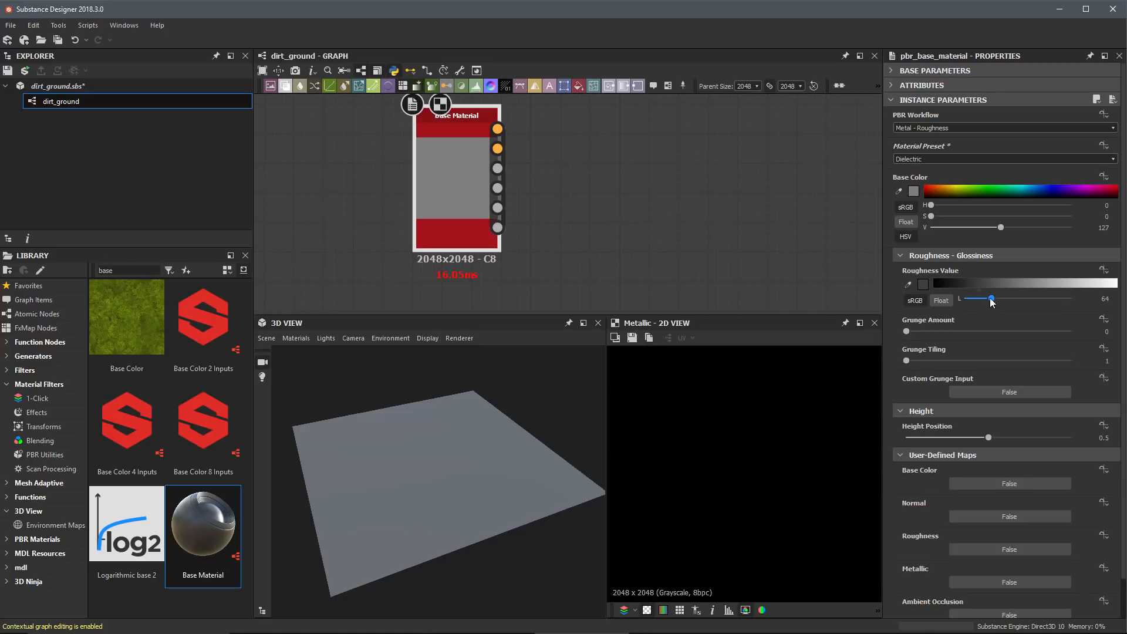
left_click_drag(990, 298, 1058, 299)
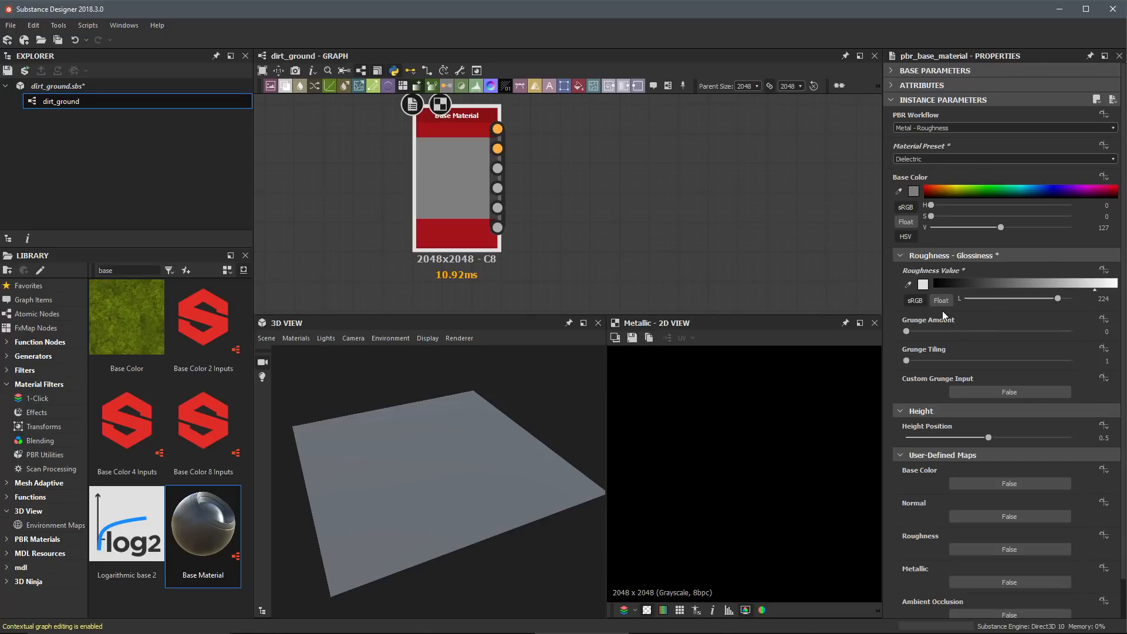
Step: Preview the Base Material's Base Color output in the 2D view and apply the node's outputs to the plane in the 3D view
double_click(496, 130)
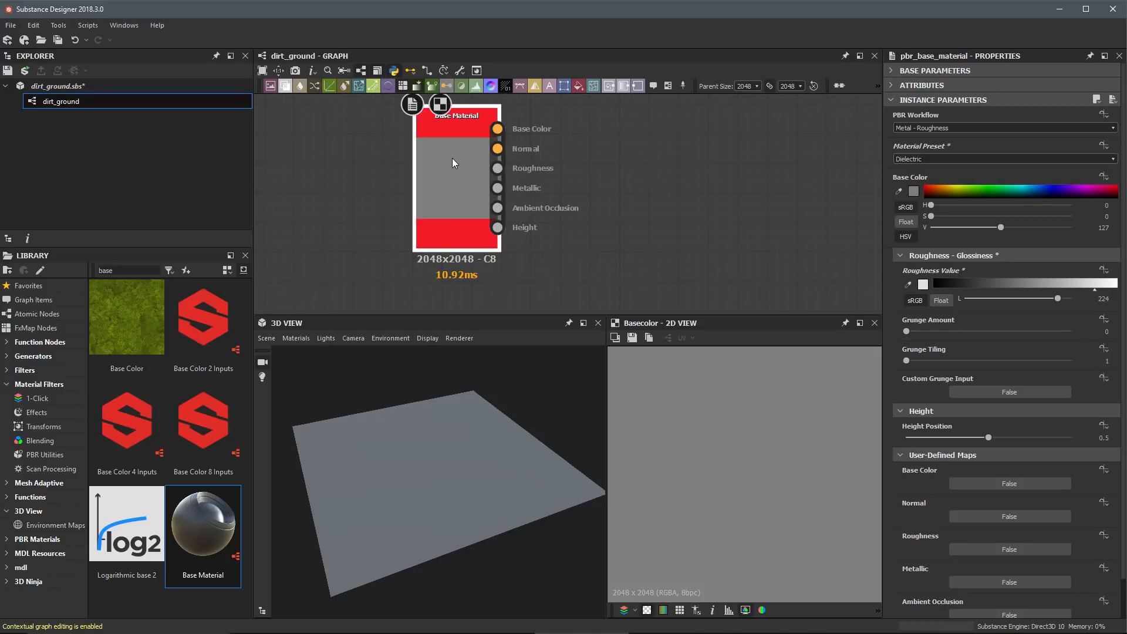
left_click_drag(451, 158, 393, 405)
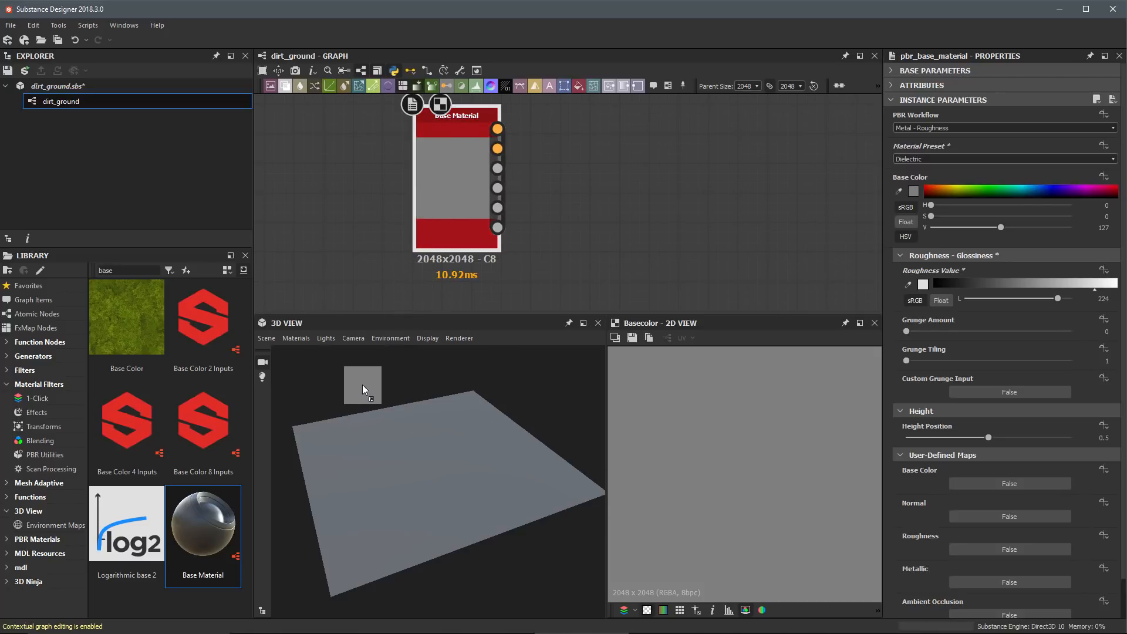
left_click_drag(363, 381, 374, 377)
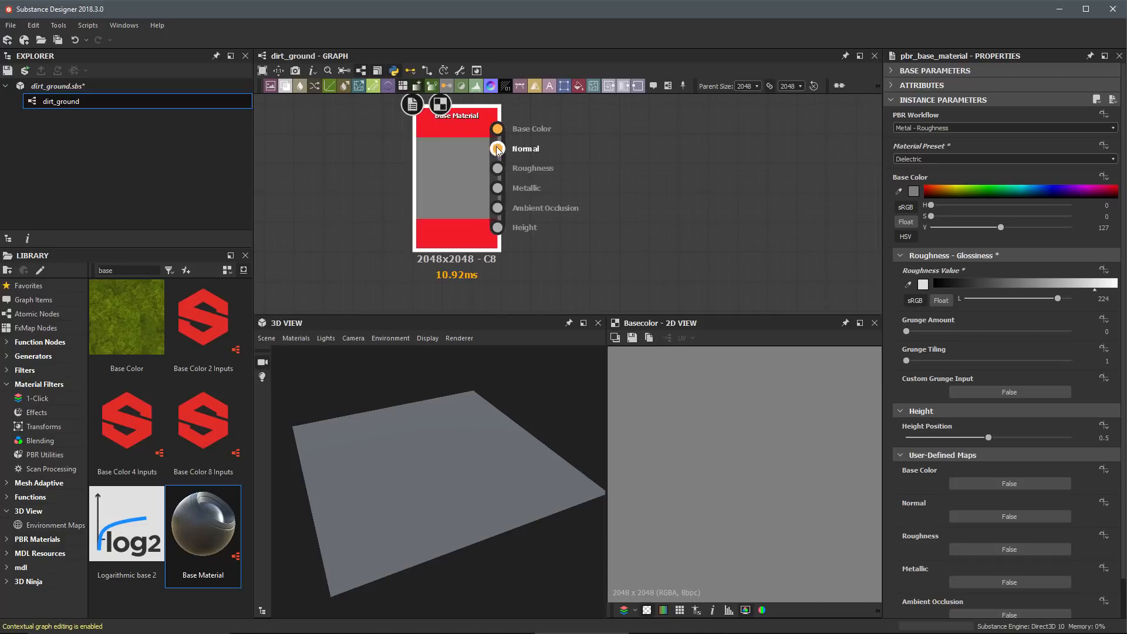
Step: Check which shader definition and tesselation option the 3D view's default material uses
left_click(295, 338)
mouse_move(302, 353)
mouse_move(379, 370)
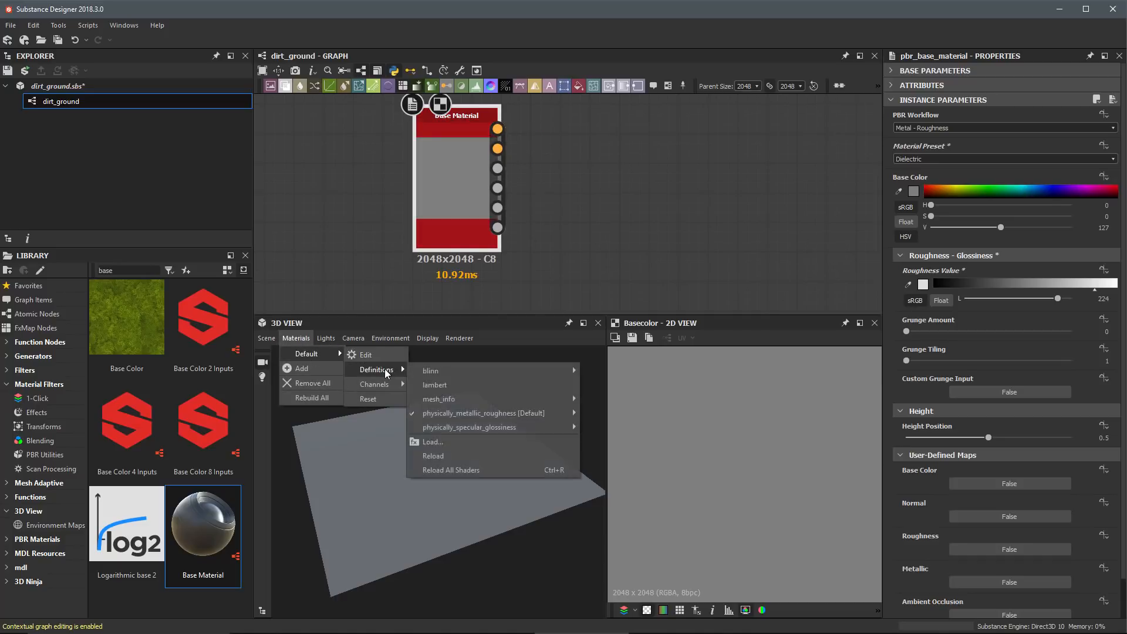
mouse_move(452, 414)
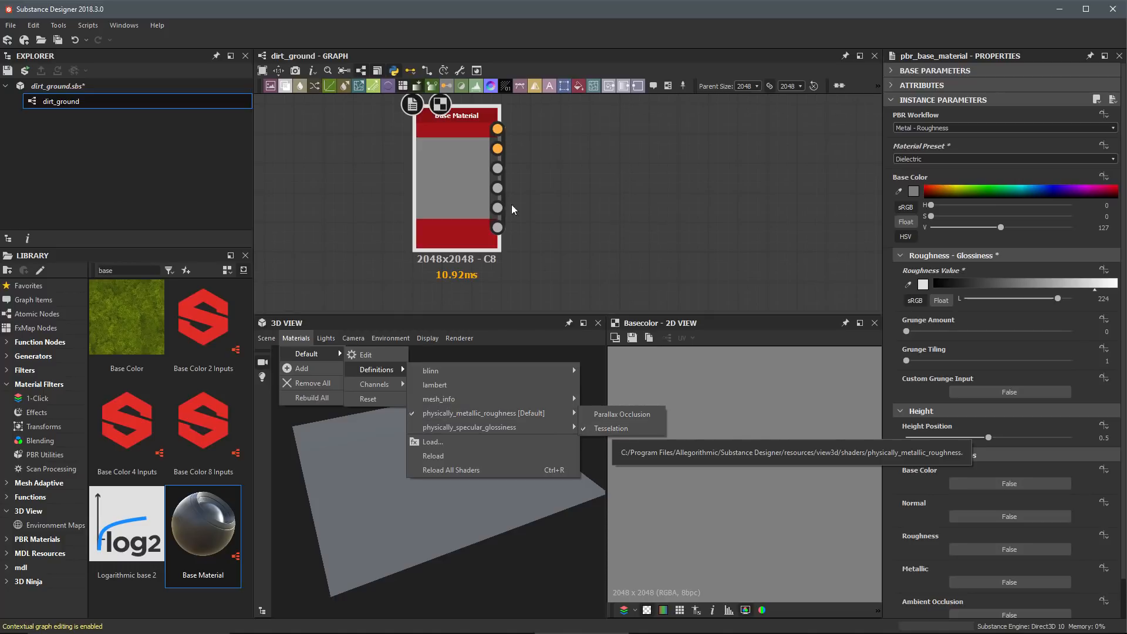
left_click(568, 209)
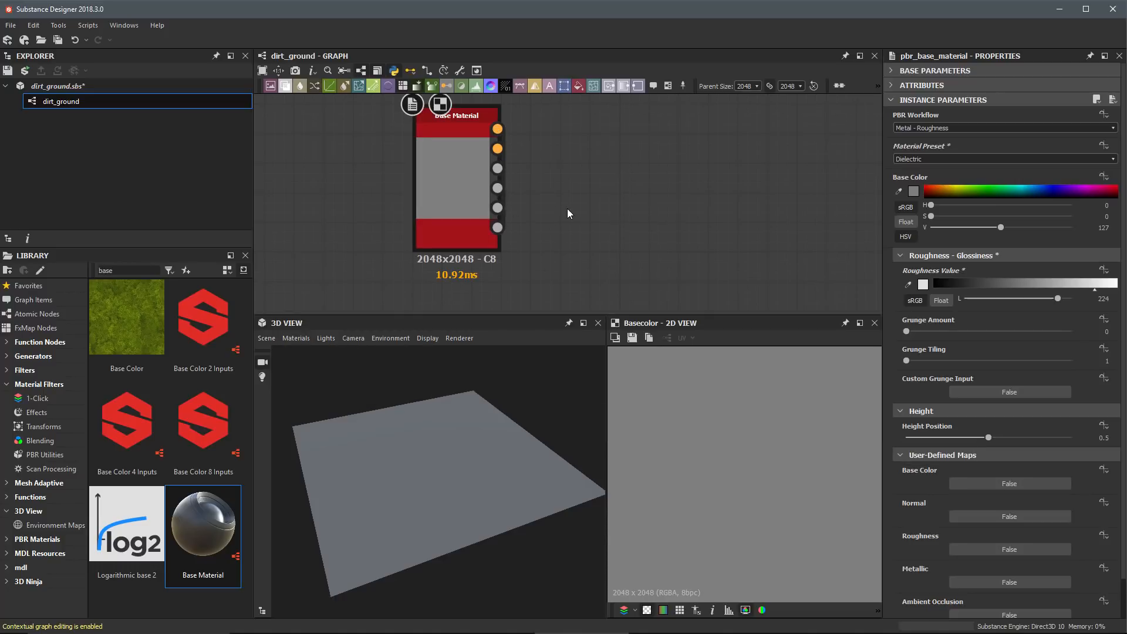
Step: Try an orange base color on the Base Material node and undo the color change
left_click(301, 337)
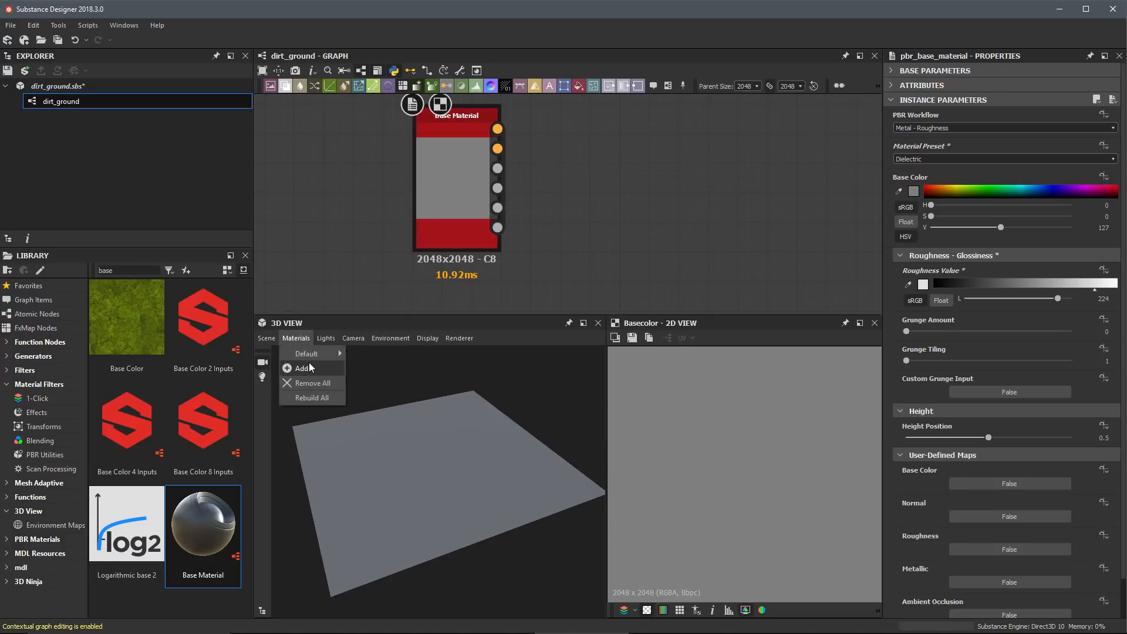
left_click(332, 244)
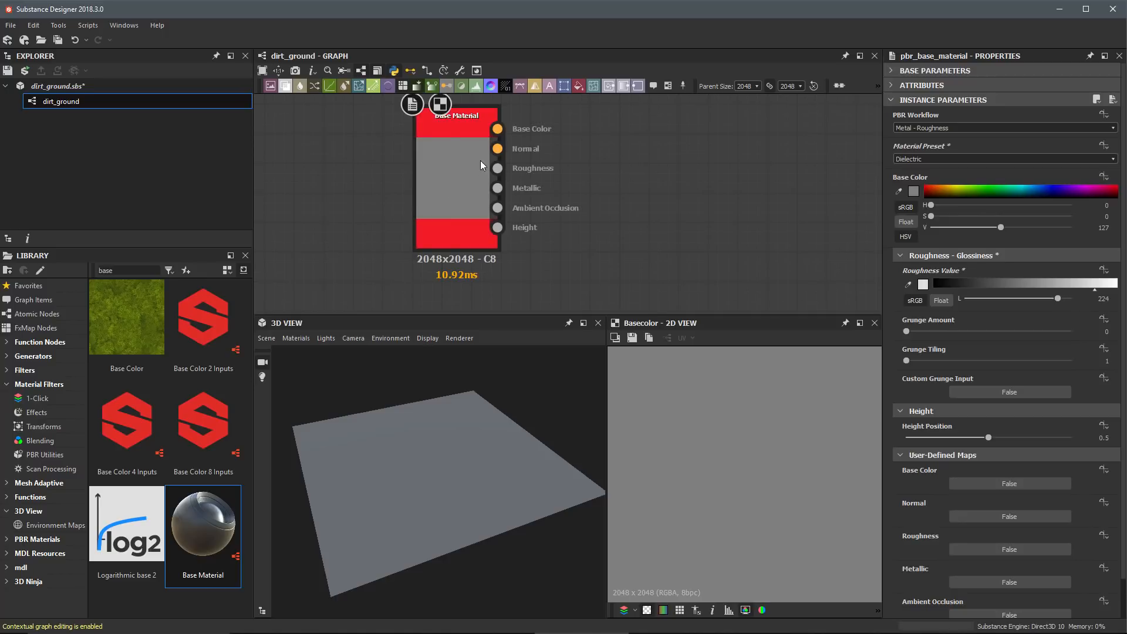
left_click(454, 156)
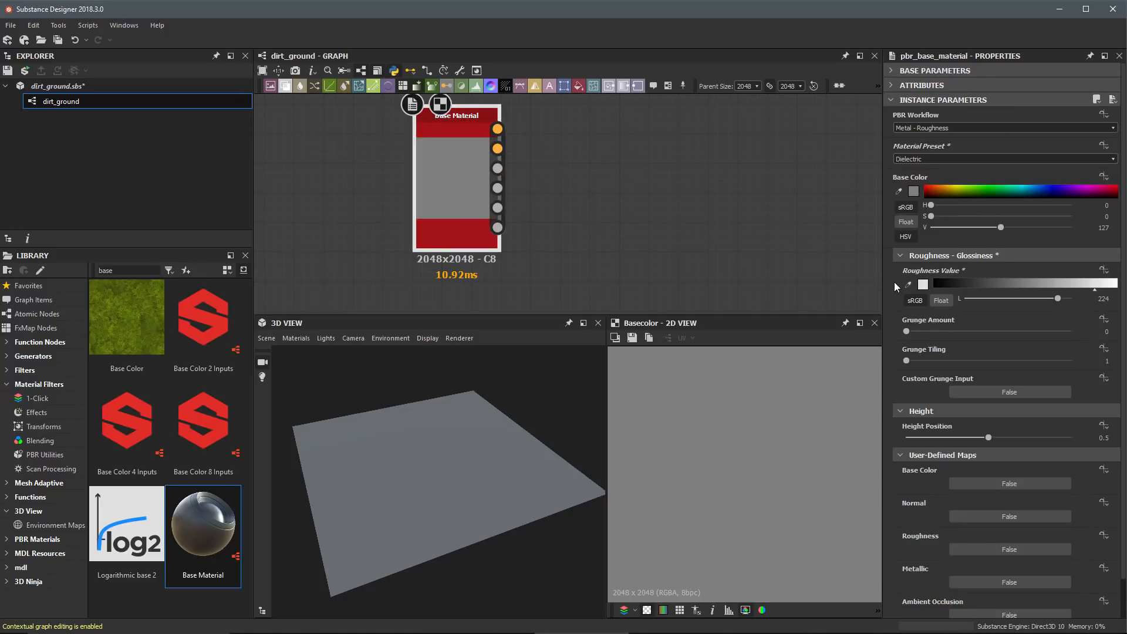
left_click(933, 189)
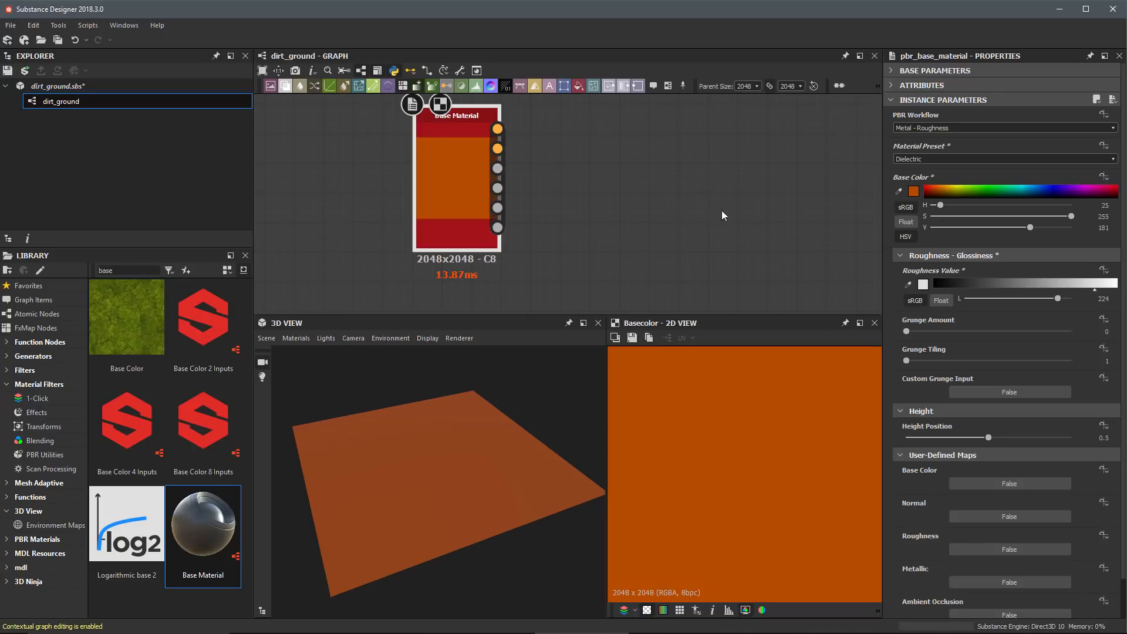
key("ctrl+z")
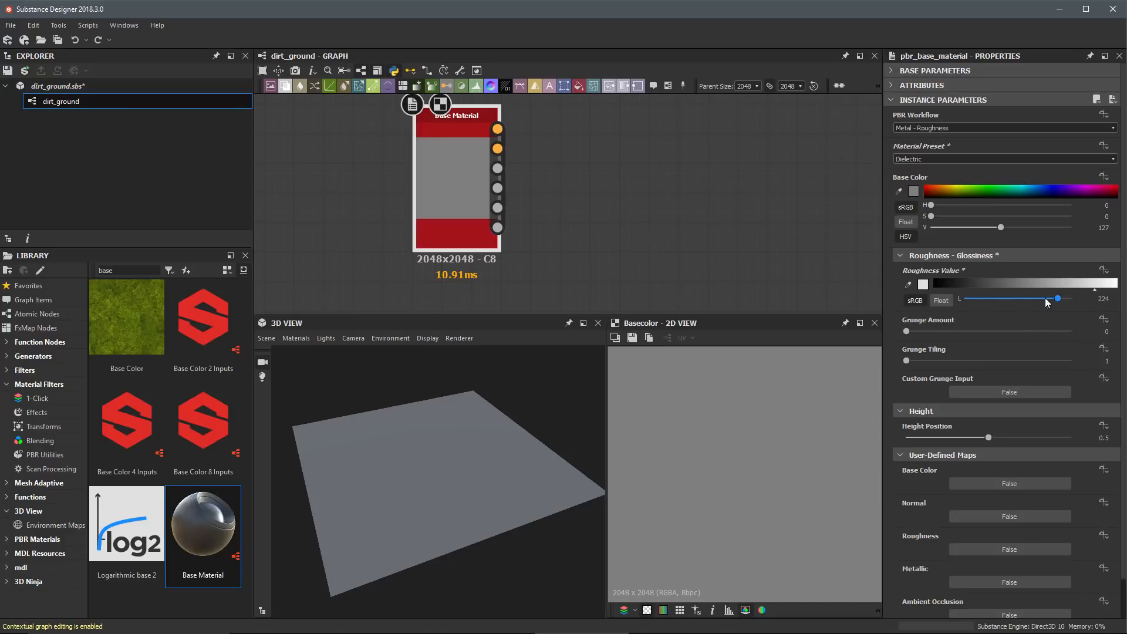
Step: Test the Base Material's roughness value at 0 to inspect reflections on the 3D plane, and set it to 242
left_click_drag(1047, 299, 963, 302)
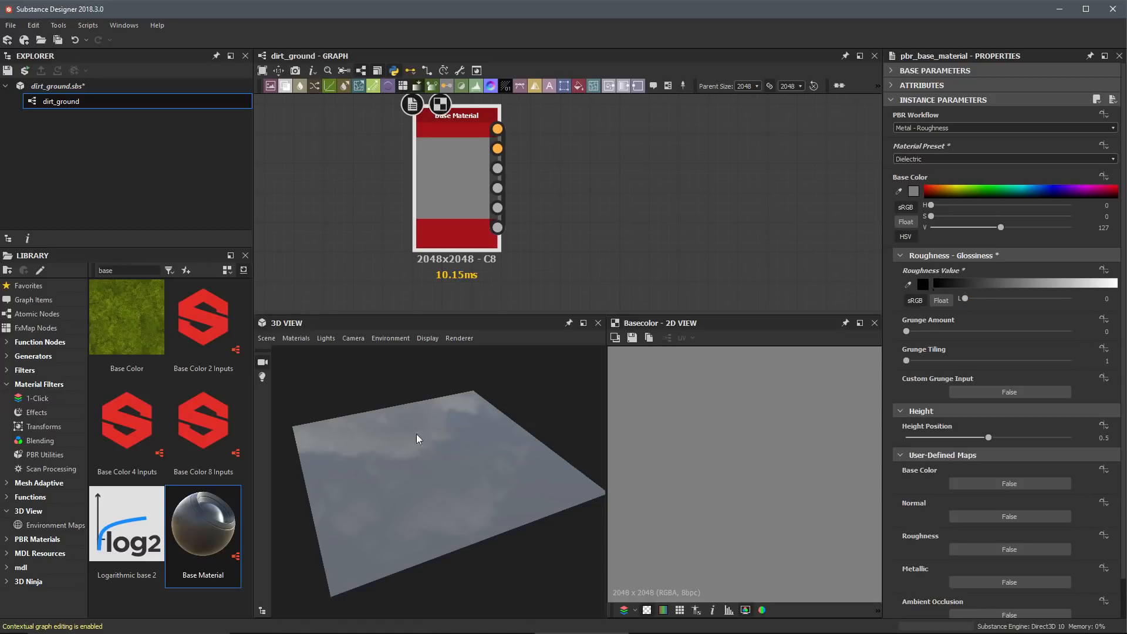
left_click_drag(416, 439, 478, 444)
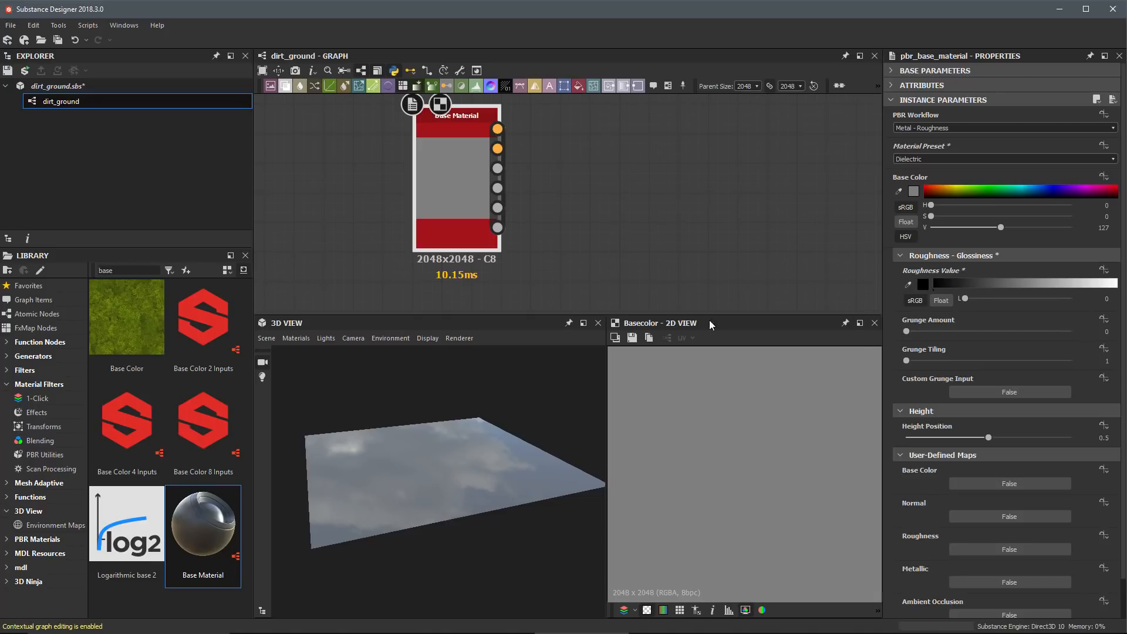
left_click_drag(437, 463, 462, 463)
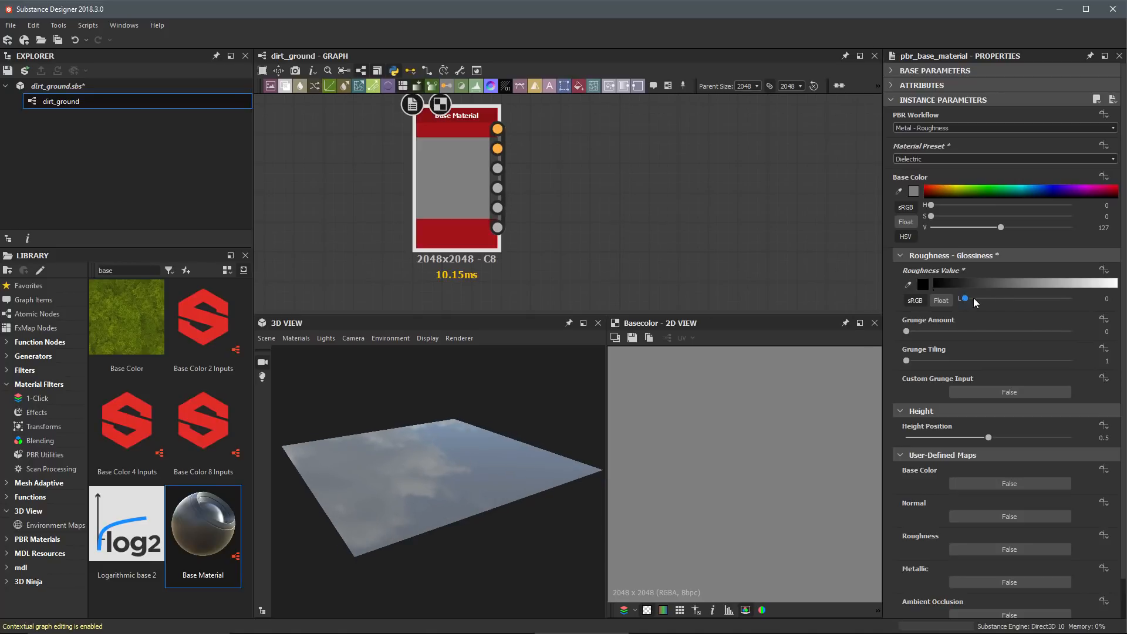
left_click_drag(973, 297, 1065, 301)
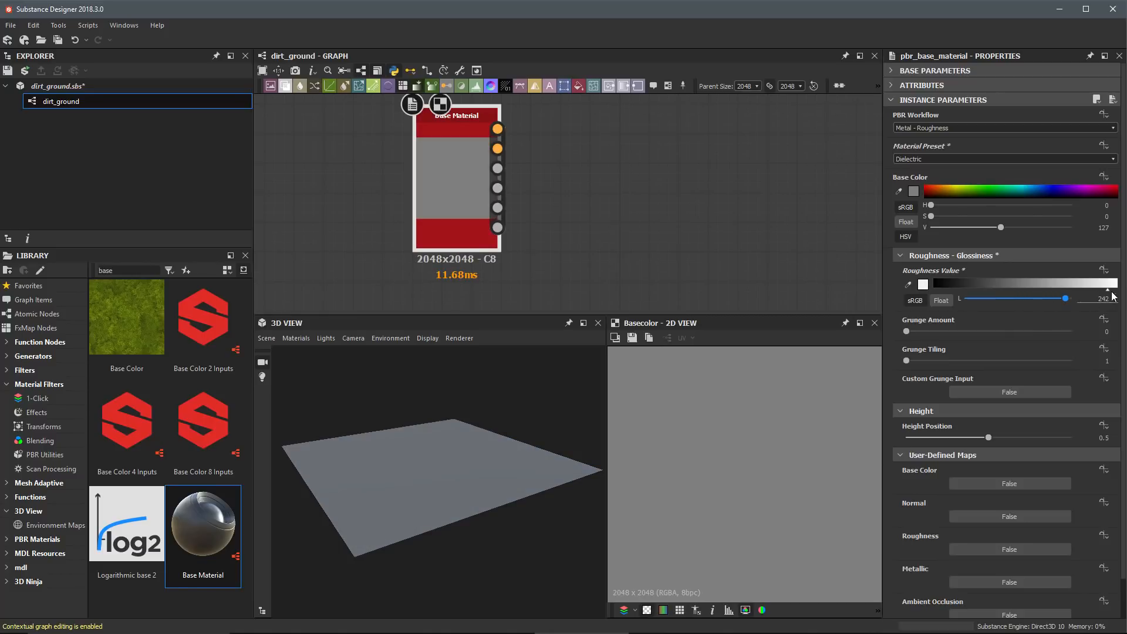
left_click_drag(478, 451, 555, 394)
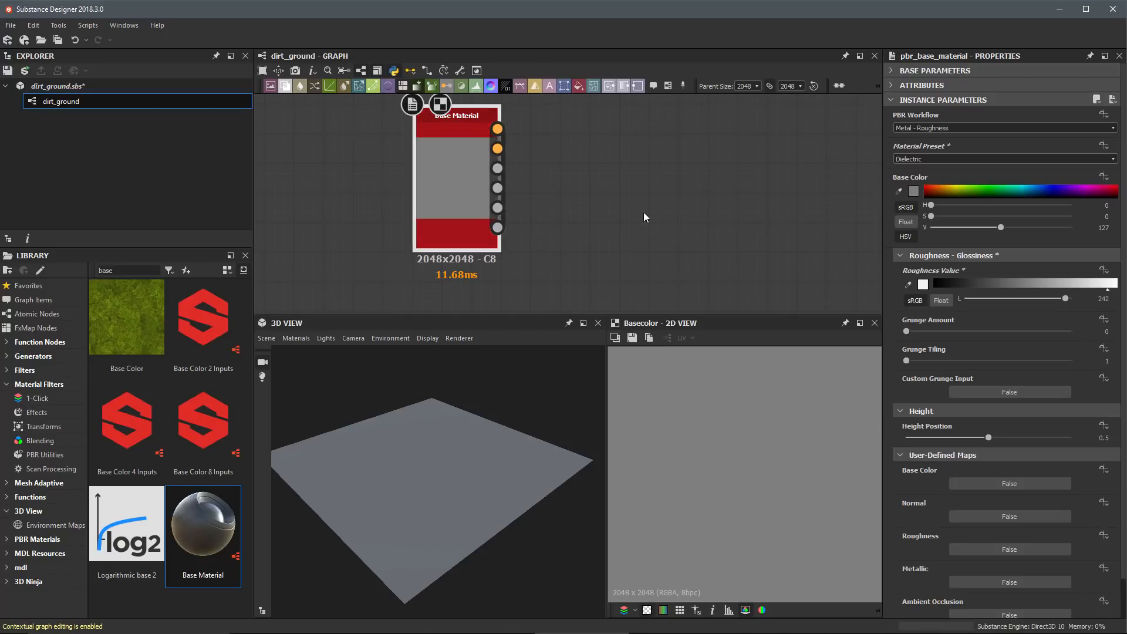
Step: Switch the graph's link creation mode to Compact Material and back to Standard
left_click(411, 71)
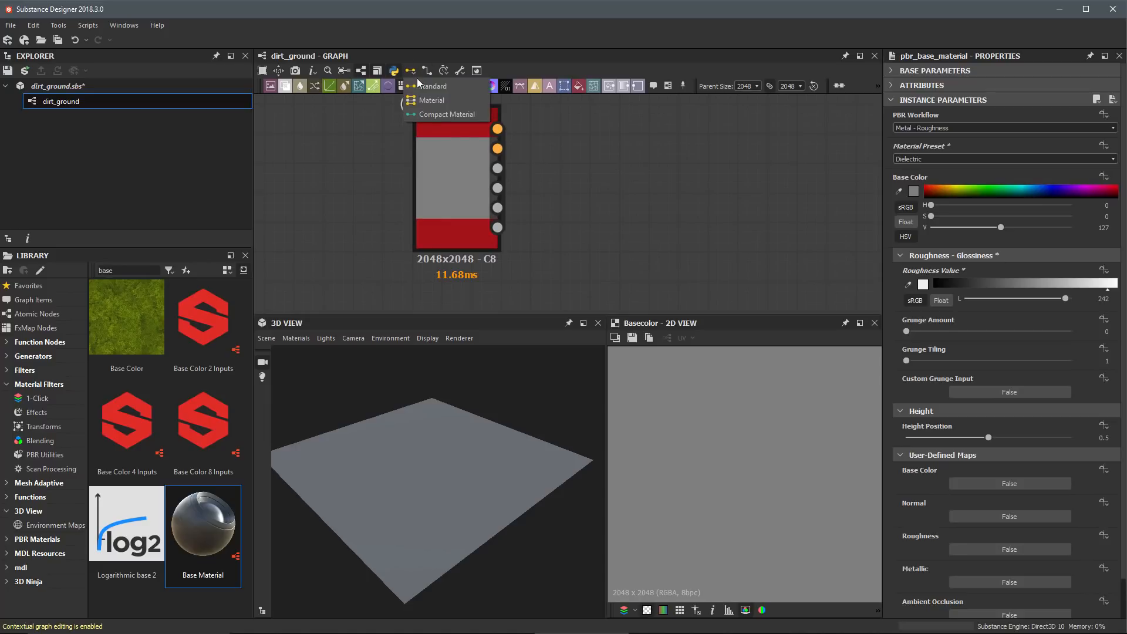
left_click(586, 172)
middle_click_drag(617, 158, 649, 175)
left_click(415, 70)
left_click(646, 154)
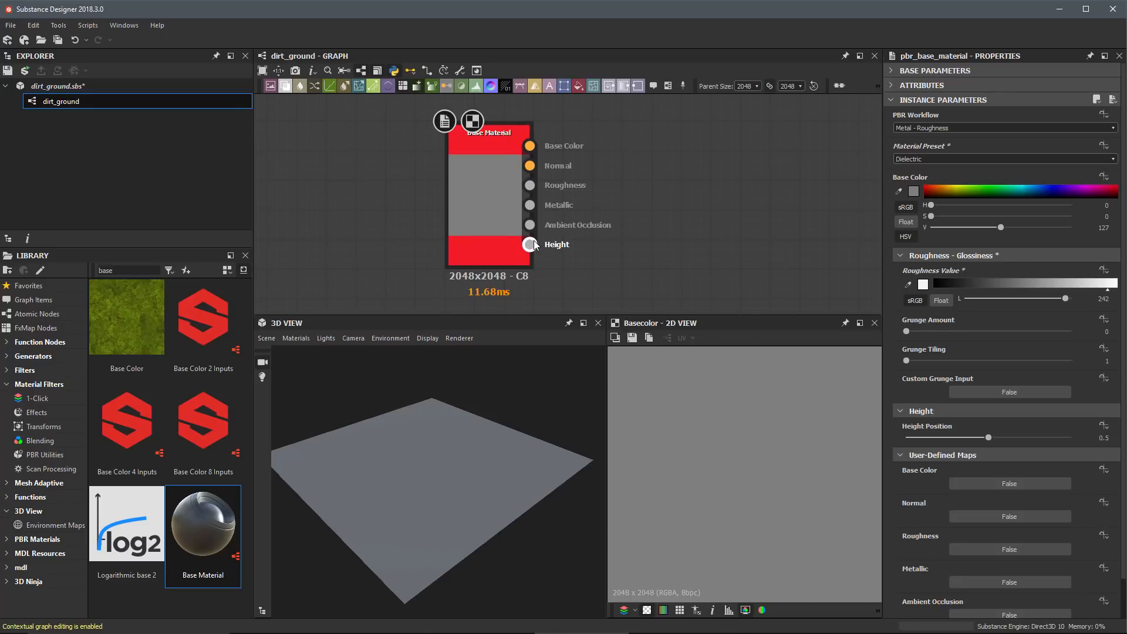
left_click(412, 71)
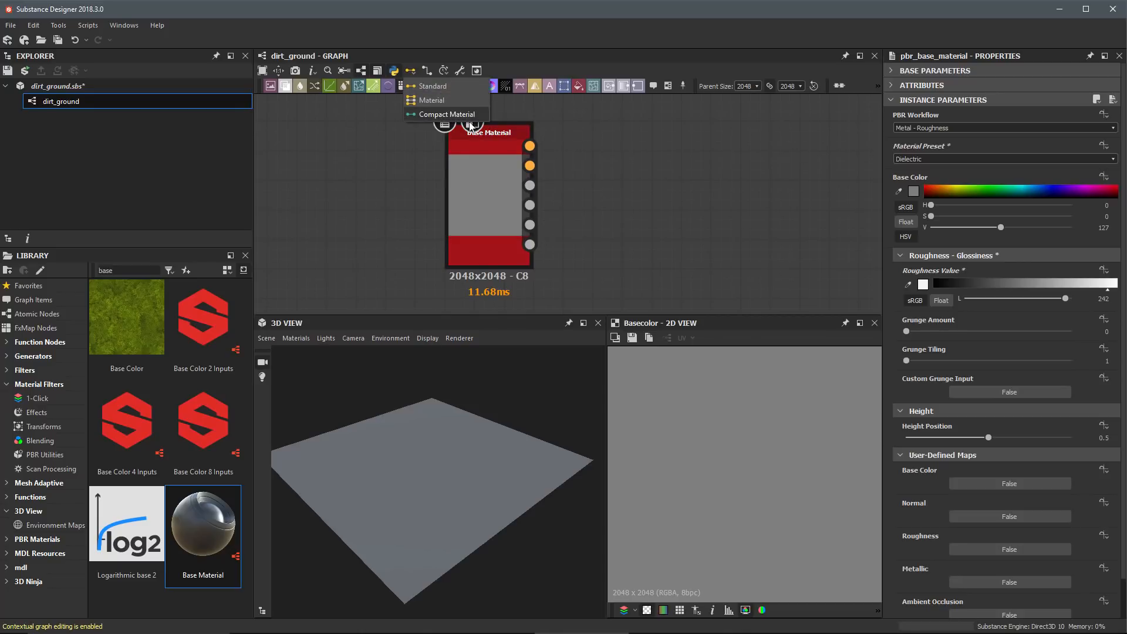
left_click(604, 142)
key("3")
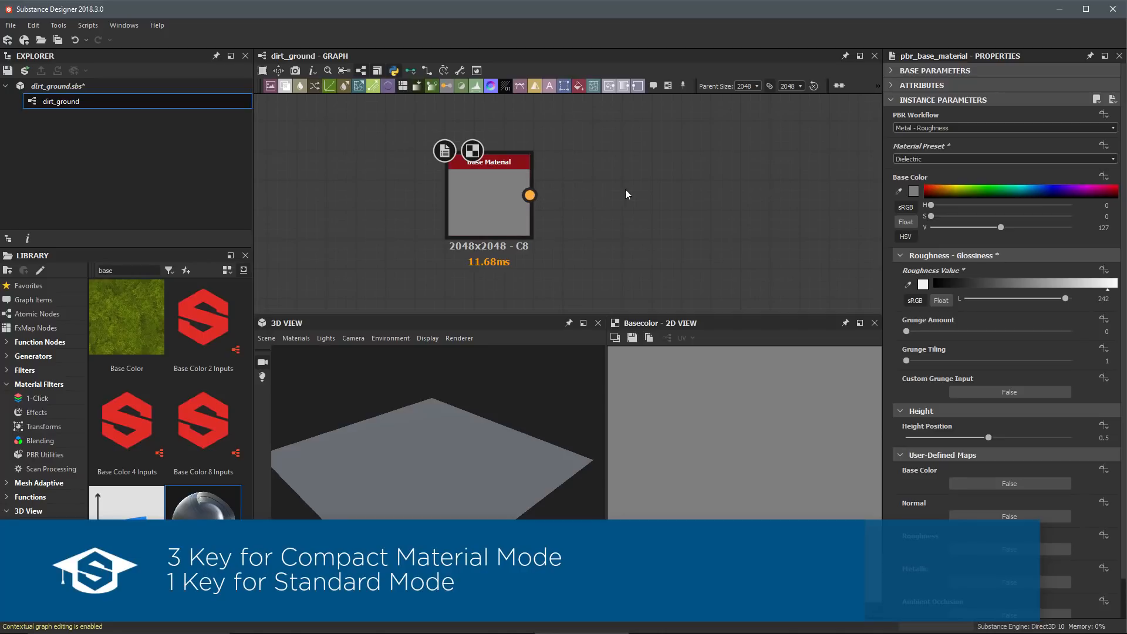
key("1")
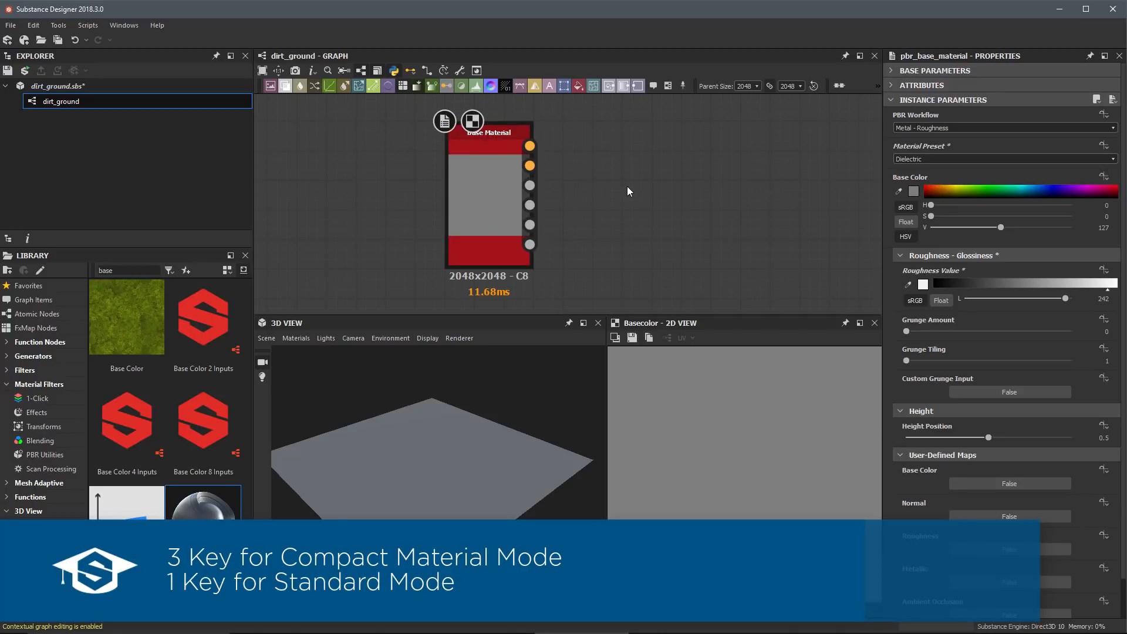
Step: Cycle the graph's link creation mode through Material and Compact Material, and return it to Standard
left_click(411, 72)
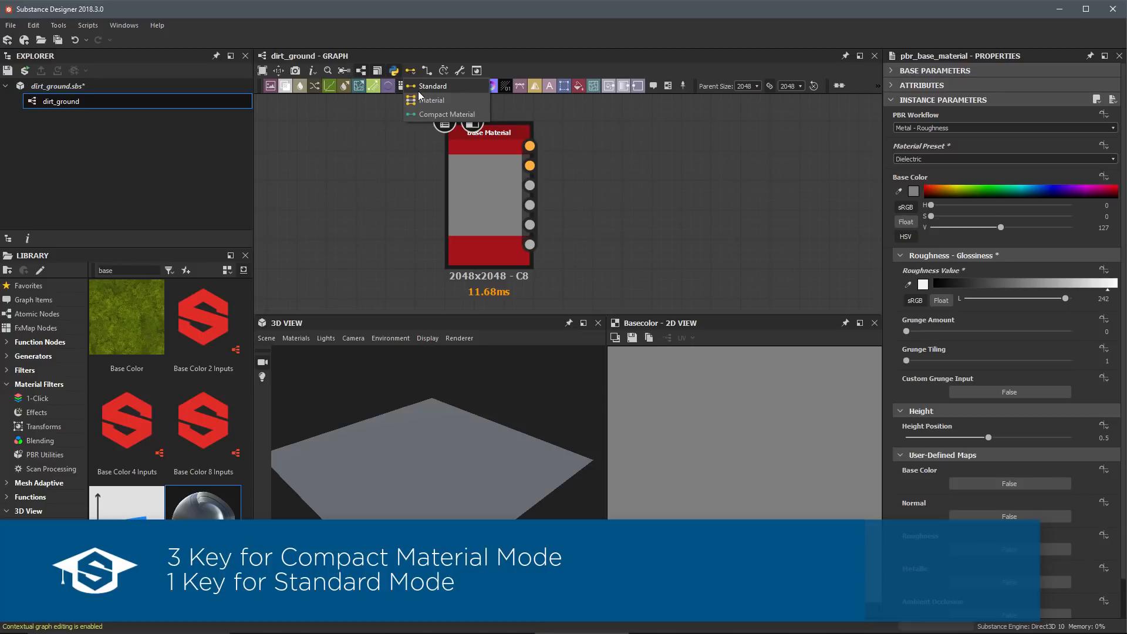
left_click(448, 88)
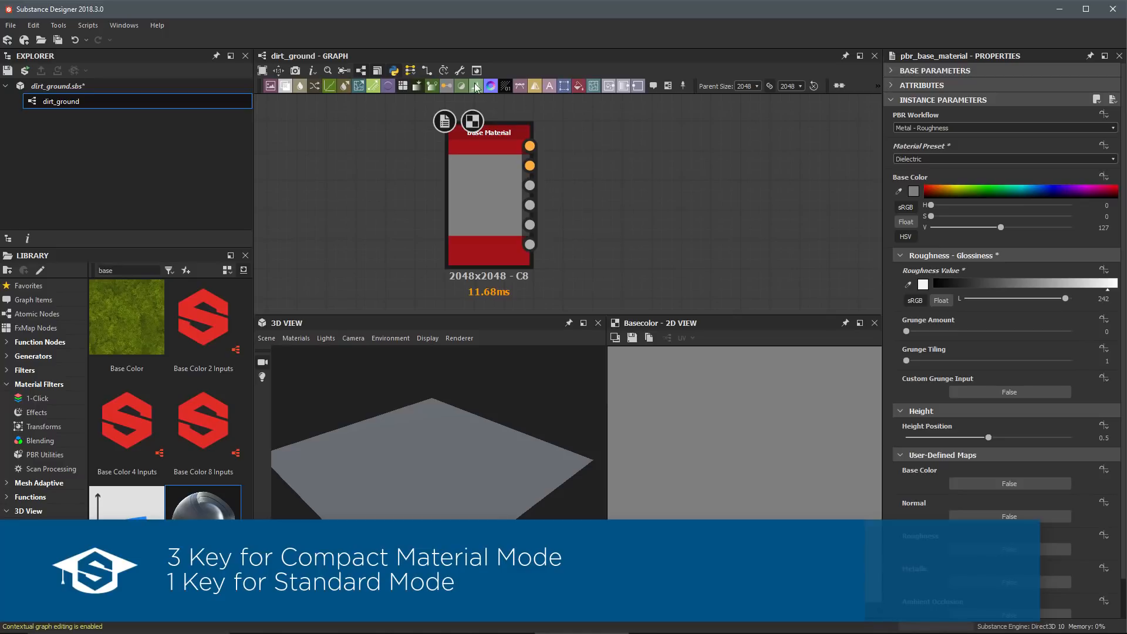
left_click(411, 71)
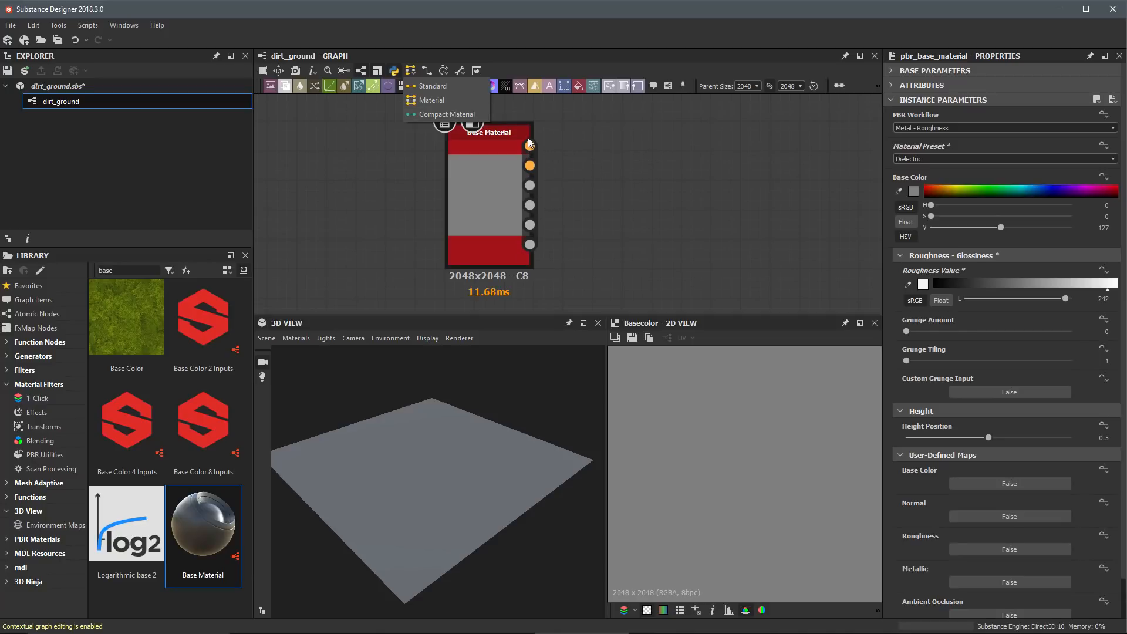
left_click(638, 206)
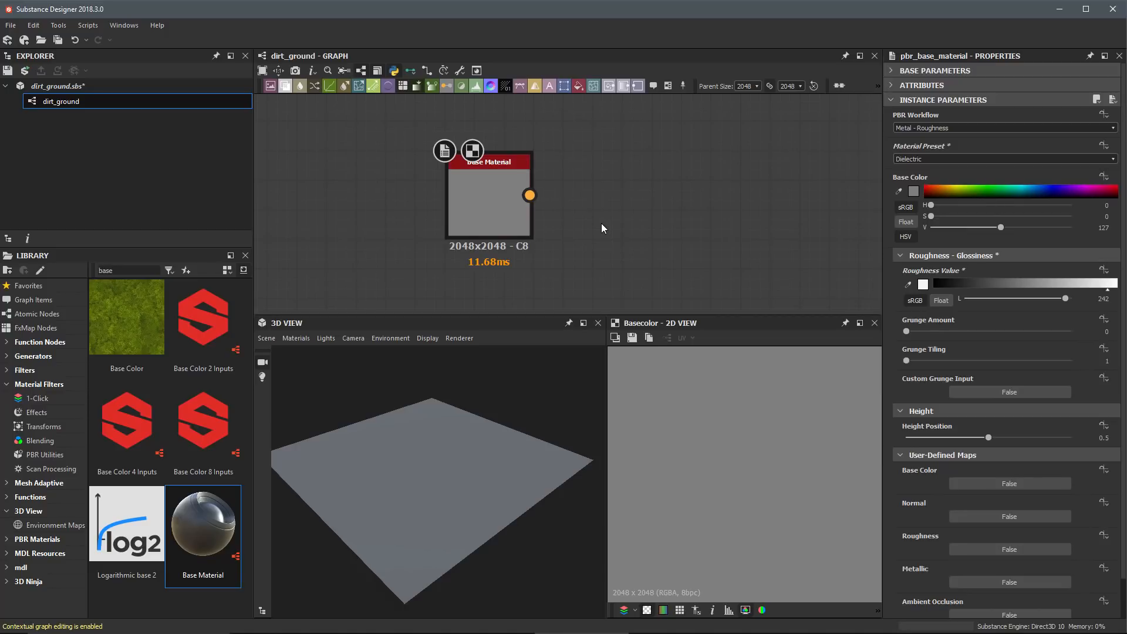
left_click(465, 199)
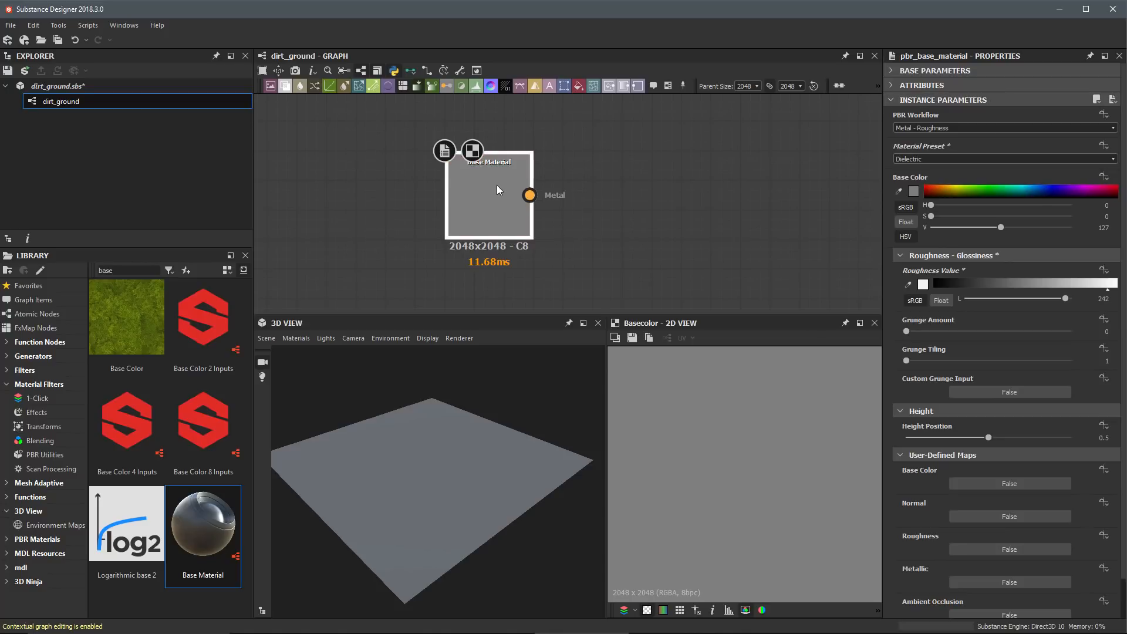
left_click_drag(497, 185, 353, 313)
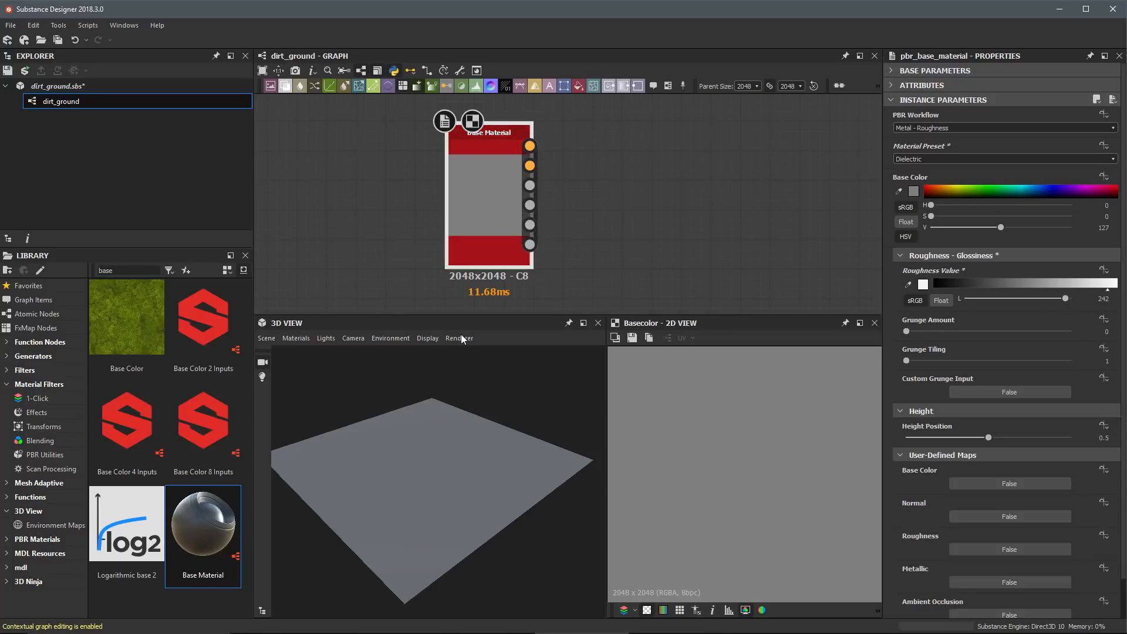
Step: Check the options of the default material's physically_metallic_roughness shader definition in the 3D view
left_click(295, 339)
mouse_move(338, 349)
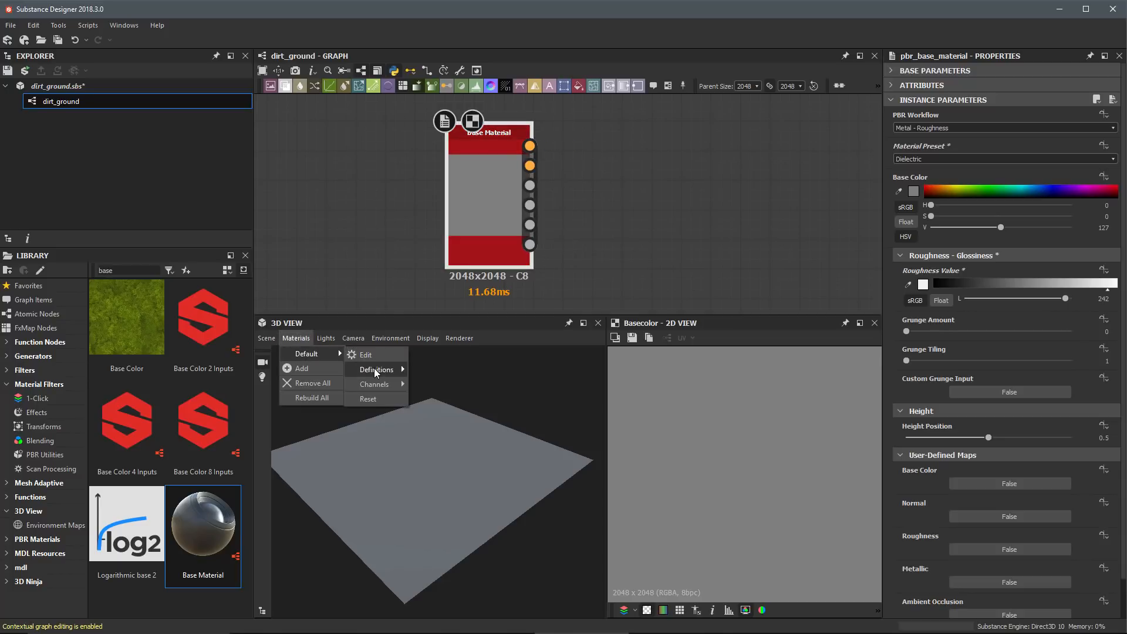
mouse_move(374, 368)
mouse_move(440, 415)
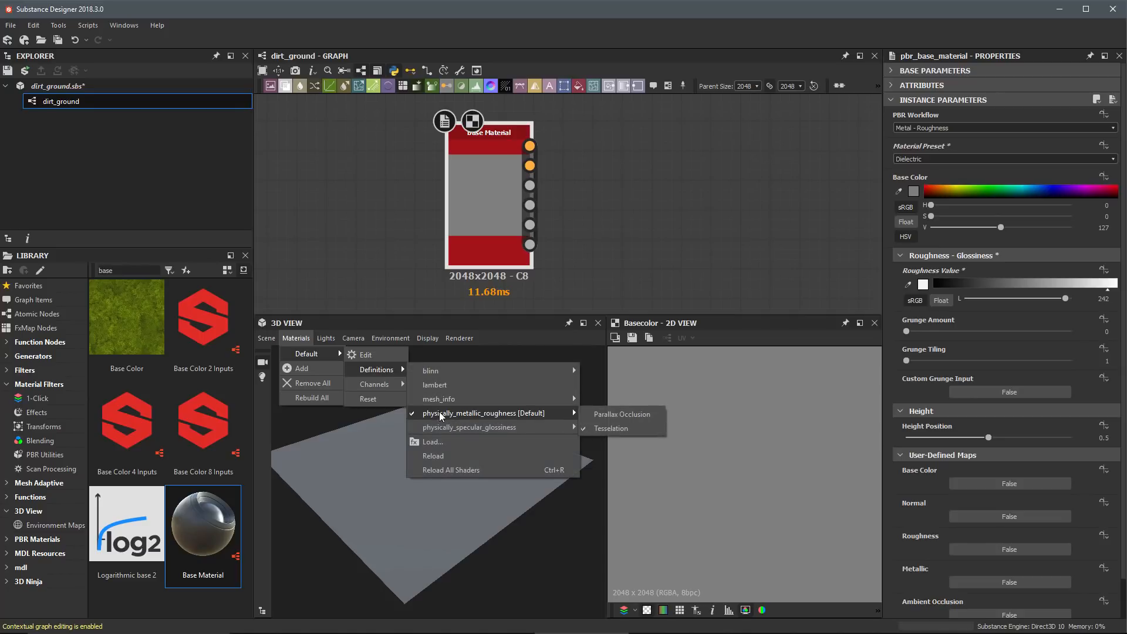
left_click(583, 236)
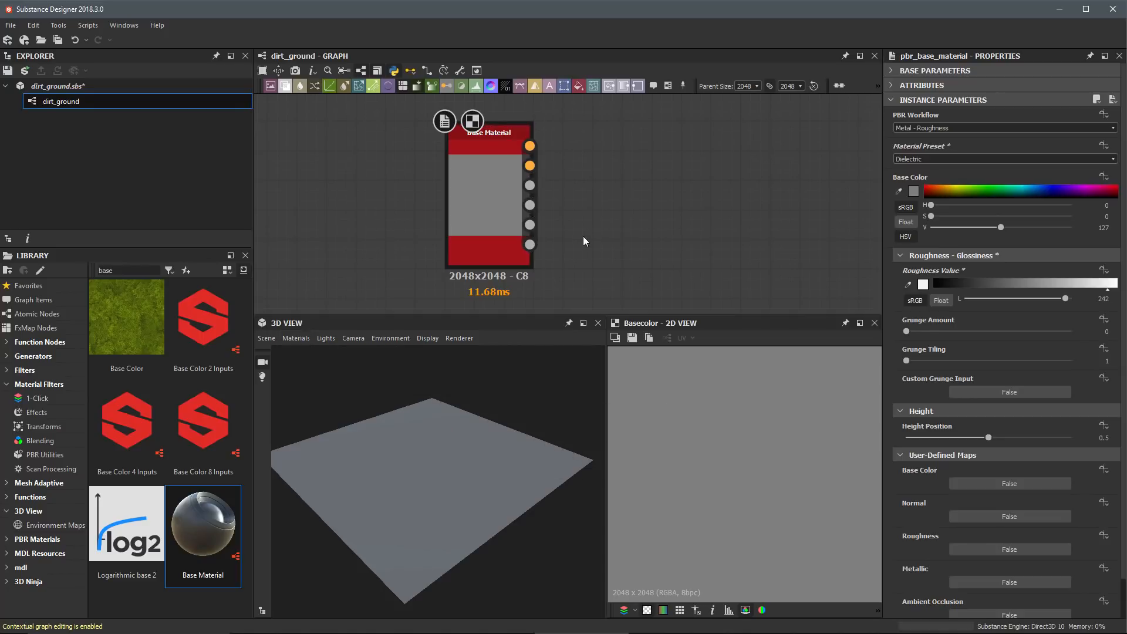